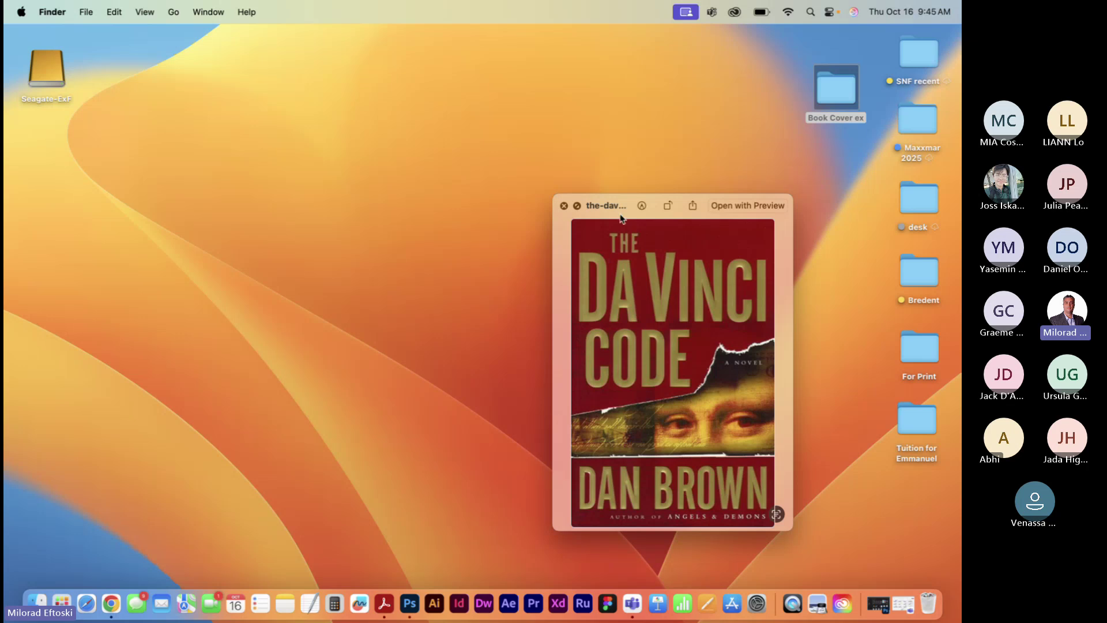
Step: Preview the-davinci-code.jpg from the Book Cover ex folder, then close the preview
drag(620, 208, 596, 77)
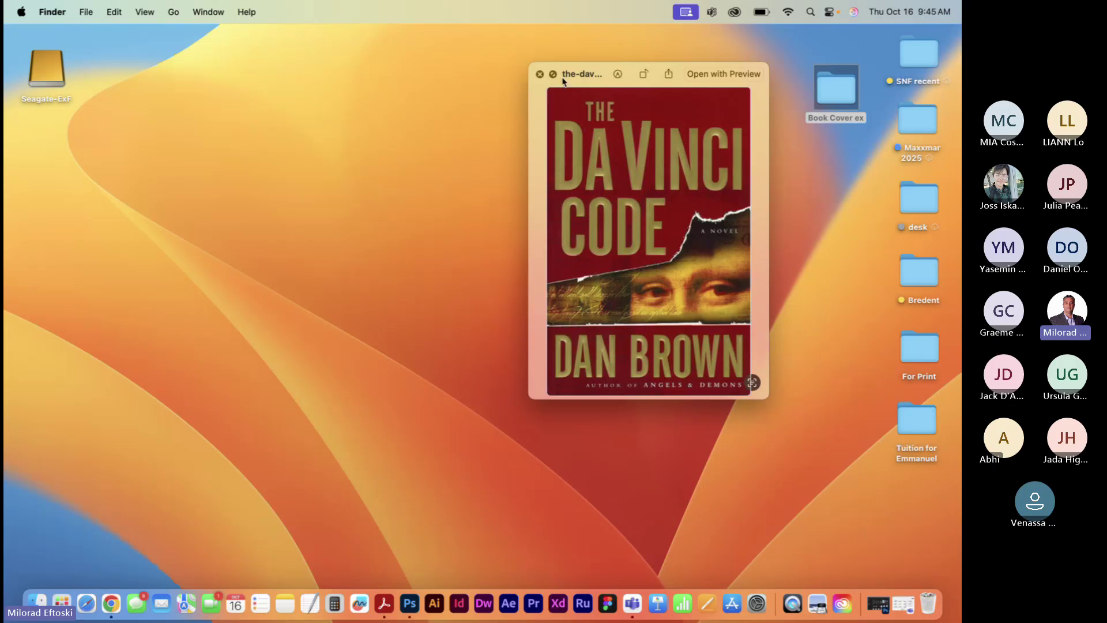
drag(588, 79, 592, 82)
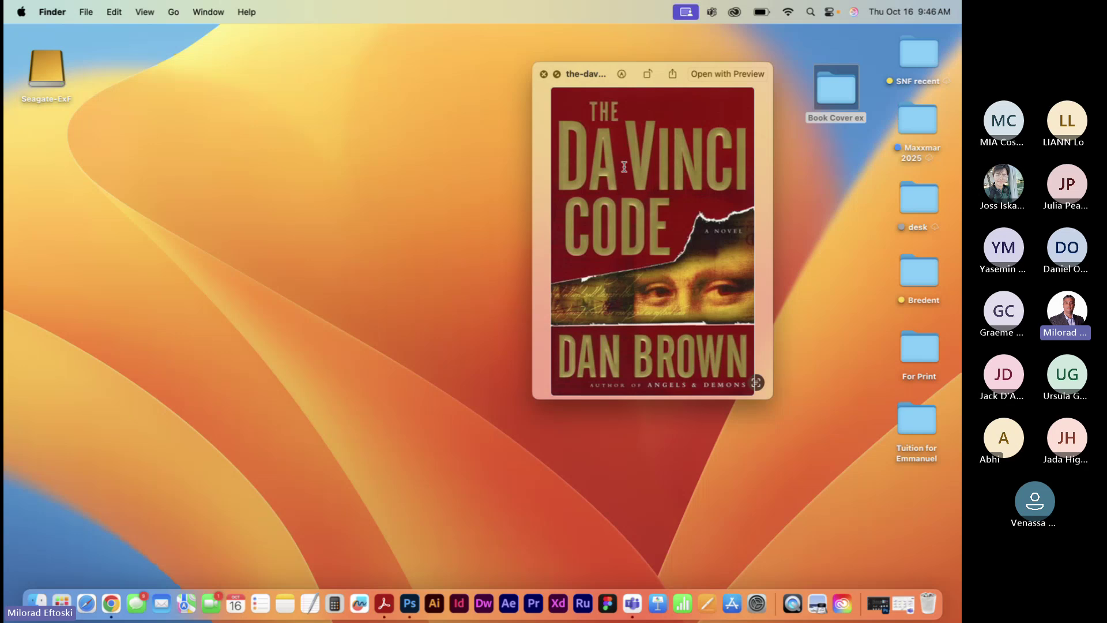
drag(597, 78, 600, 67)
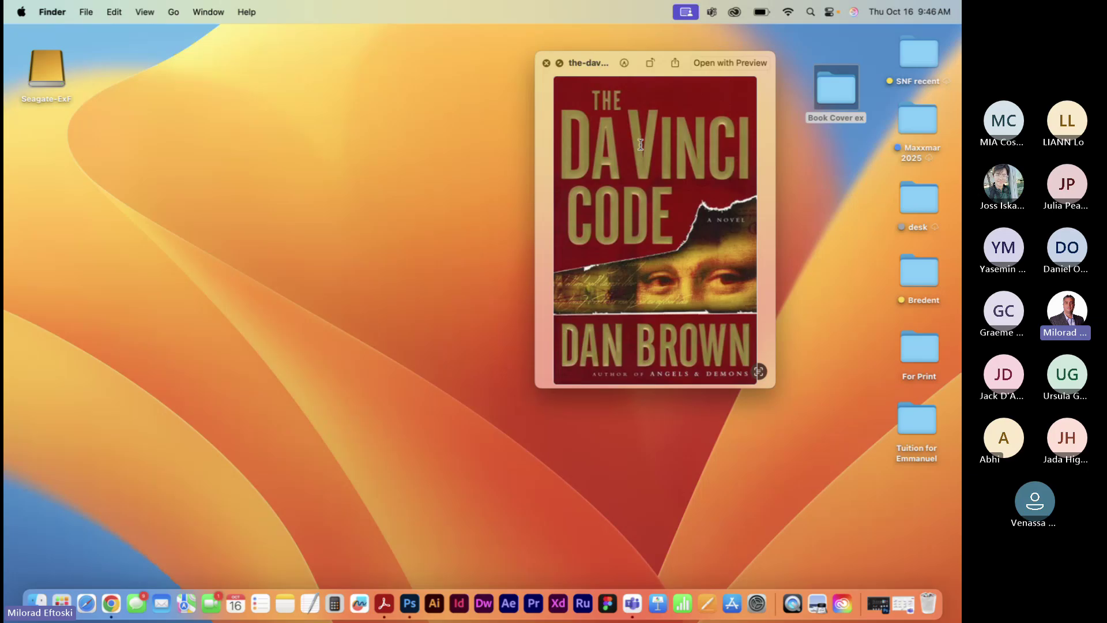
key(space)
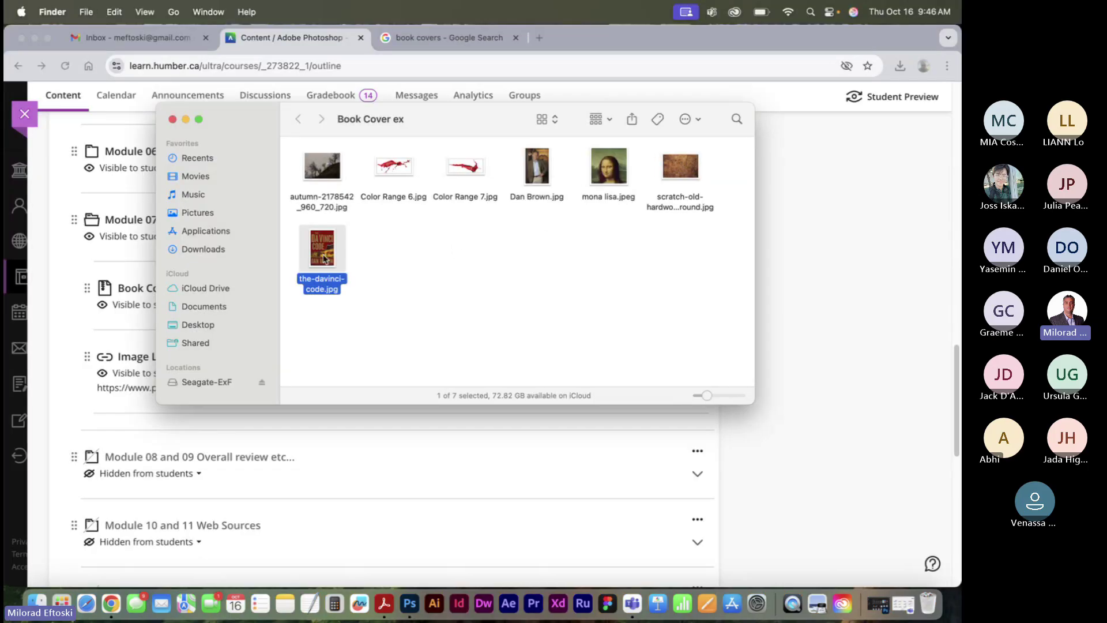
key(space)
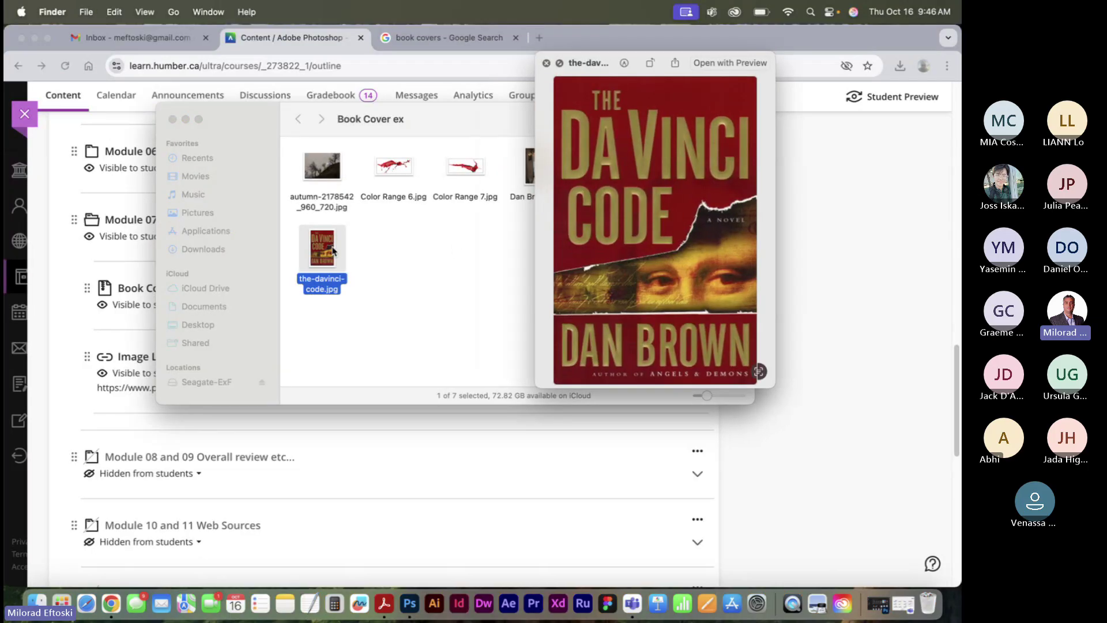
key(space)
Step: Switch to Chrome and search Google Images for "da da vinci code"
click(649, 45)
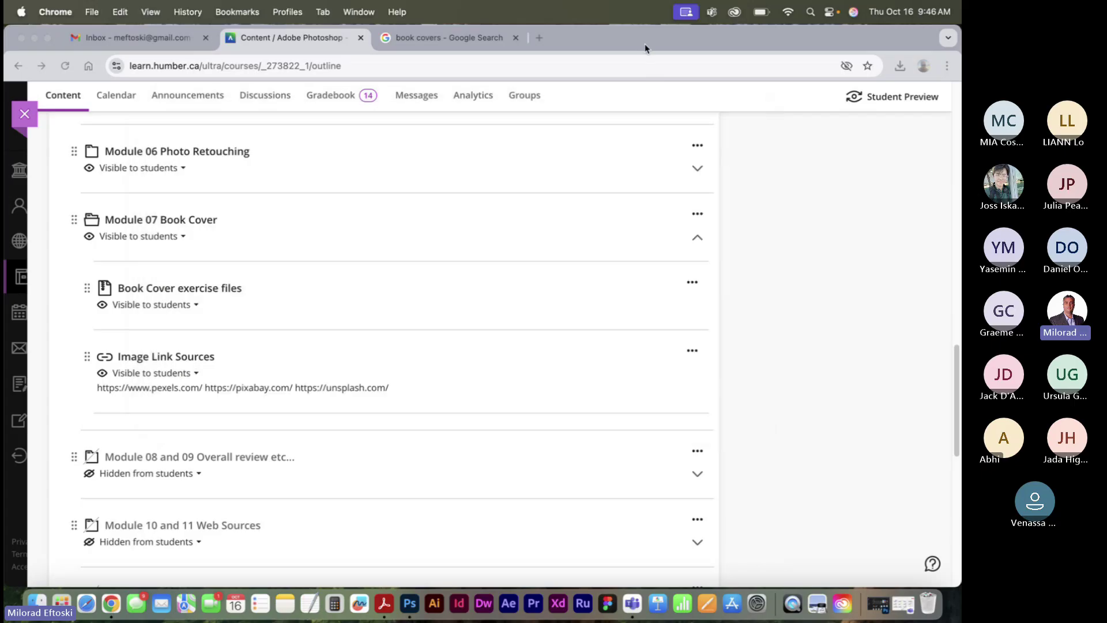
click(404, 38)
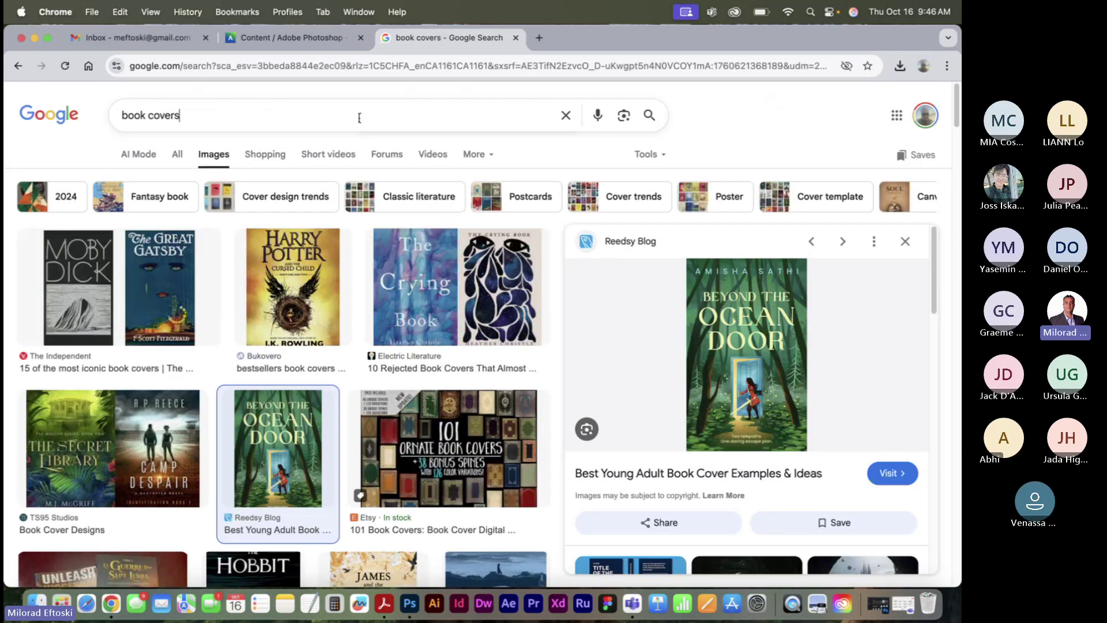
click(358, 117)
drag(359, 118, 109, 115)
text(da da v)
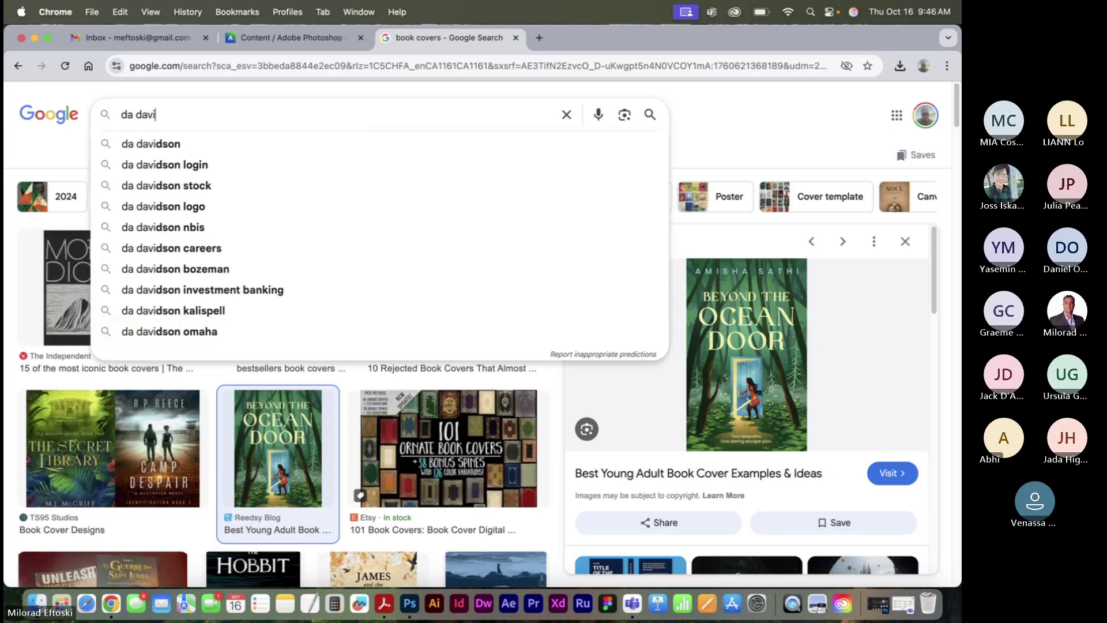
text(inci)
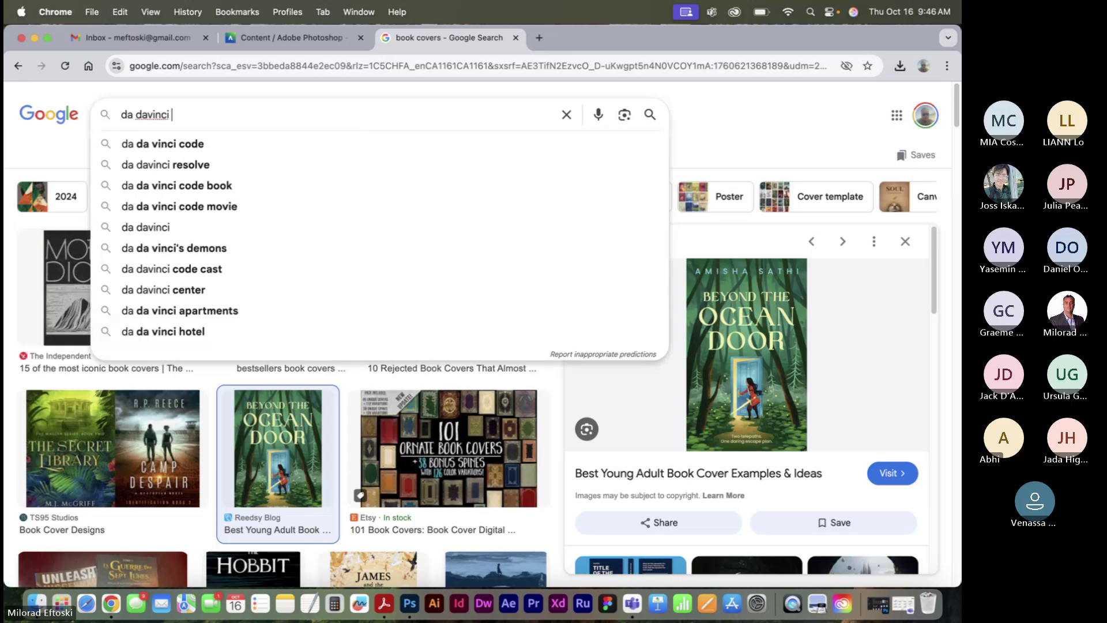
click(150, 151)
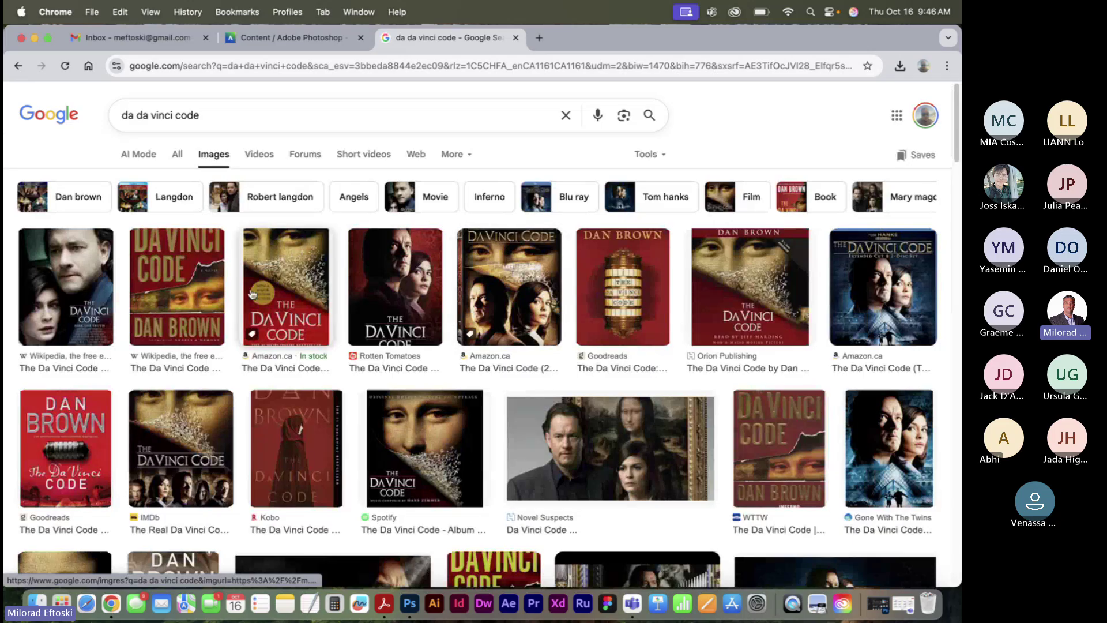
Step: Compare The Da Vinci Code covers in the first two result rows, including the Wikipedia, Amazon.ca, Goodreads and Orion Publishing versions
click(200, 298)
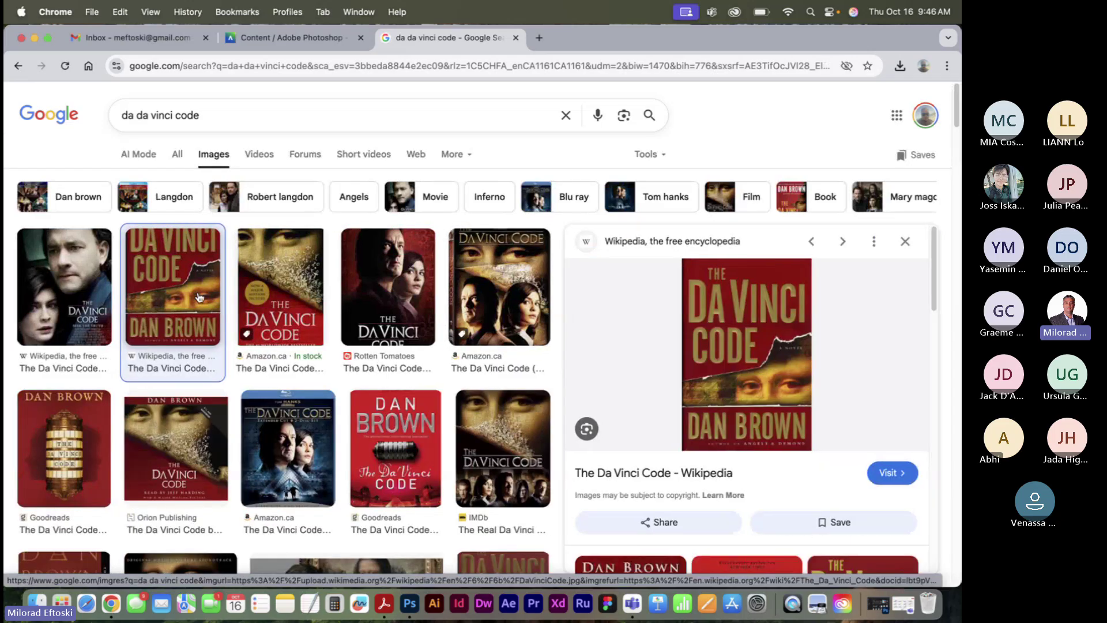
key(Right)
key(Left)
key(Right)
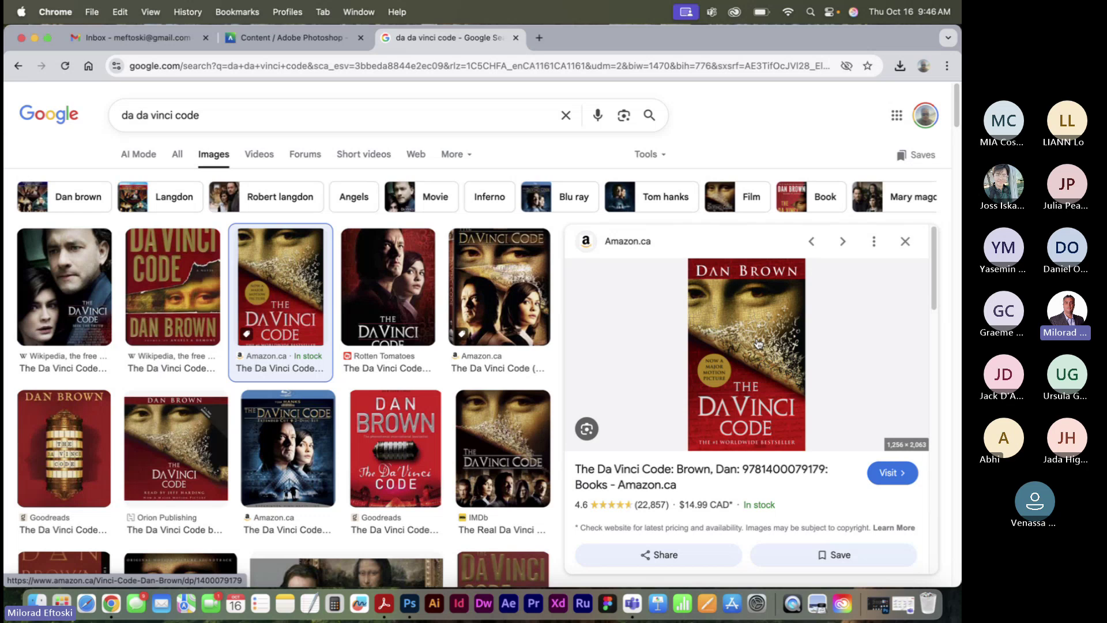
click(490, 322)
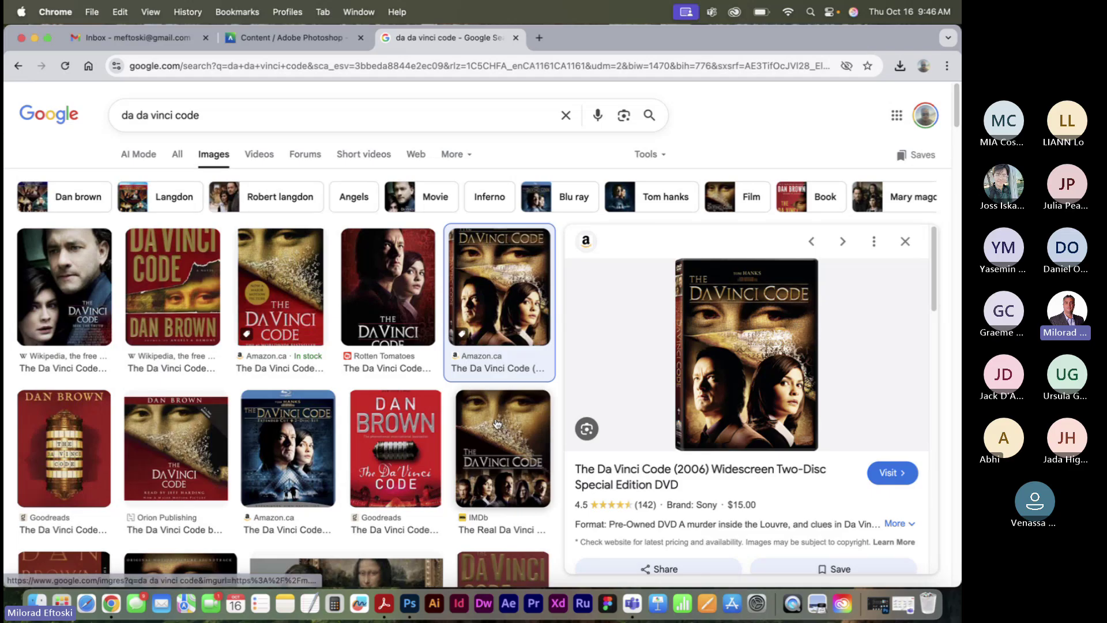
click(417, 430)
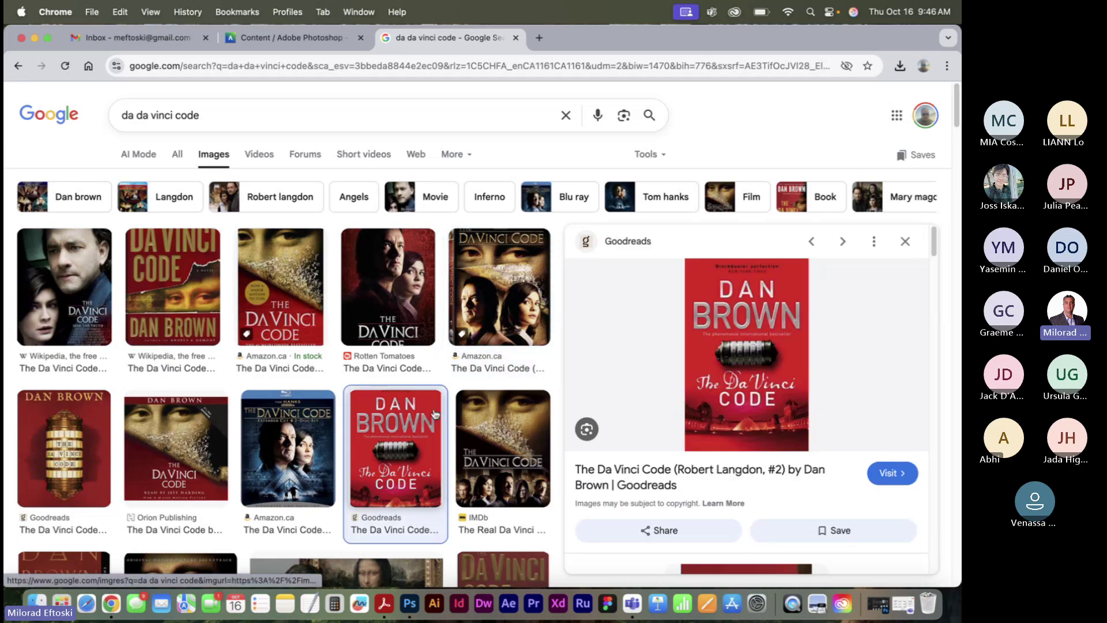
click(293, 436)
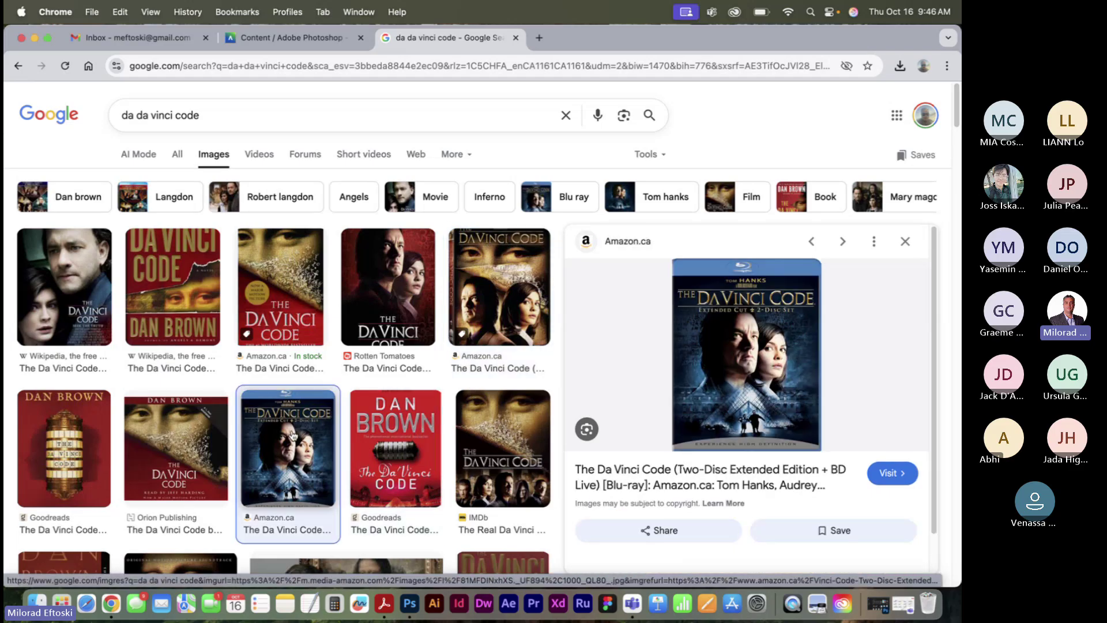
click(186, 433)
key(Left)
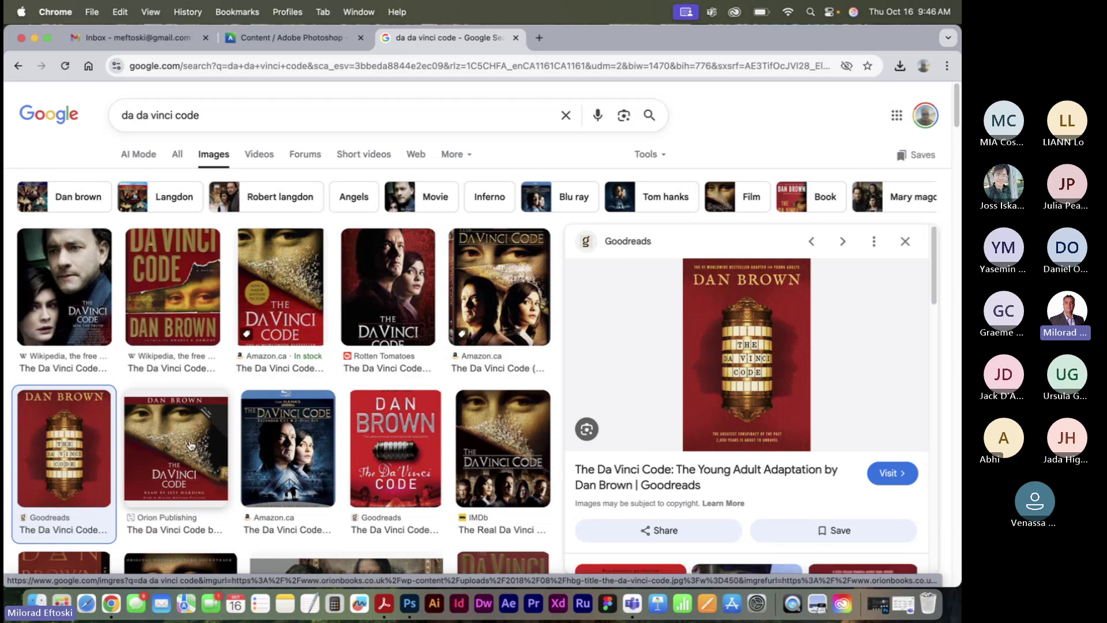
key(Right)
Step: Examine the WTTW and Kobo covers further down the results, then return to the Wikipedia cover
scroll(346, 438, down, 3)
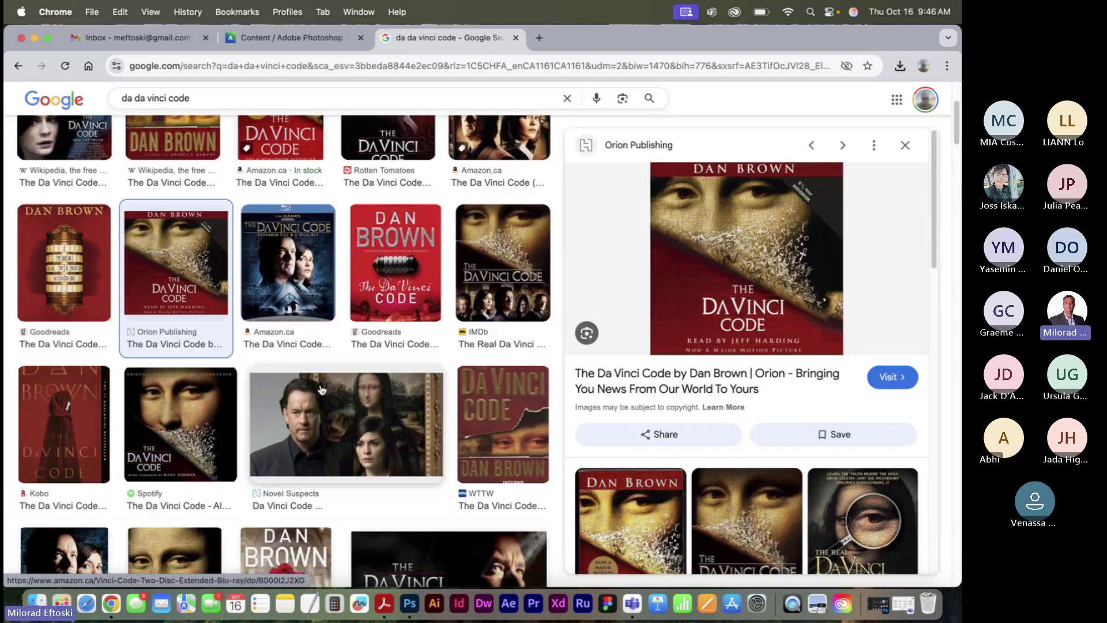
click(490, 421)
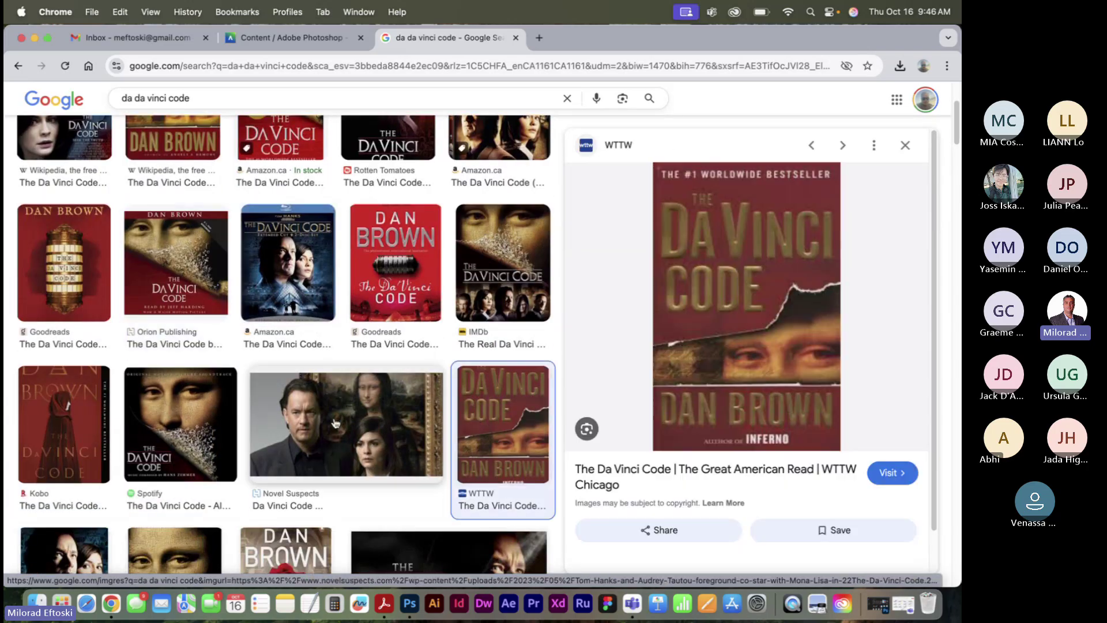
click(66, 413)
scroll(374, 334, up, 4)
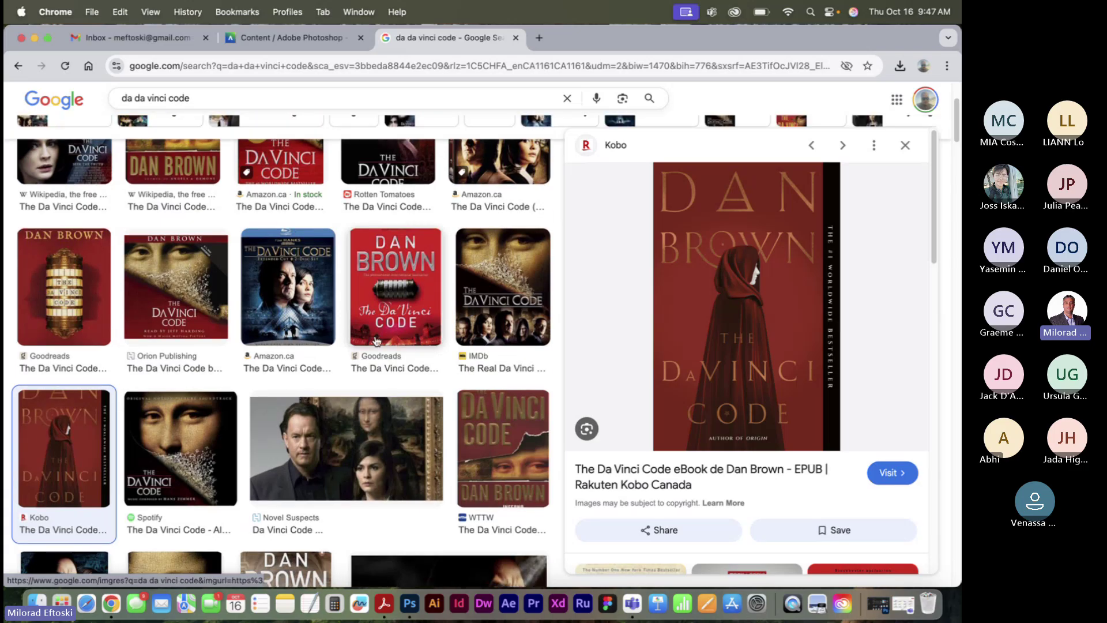
click(280, 288)
click(183, 302)
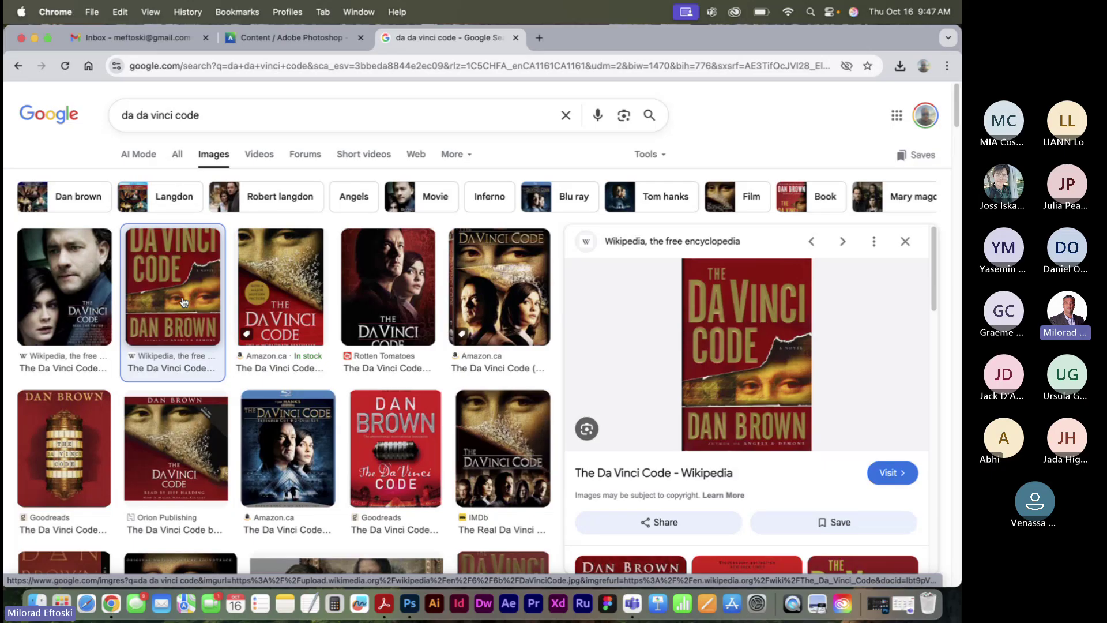
Step: Close the image search and open the Book Cover ex folder from the desktop in Finder
key(ctrl+shift+Tab)
key(ctrl+Right)
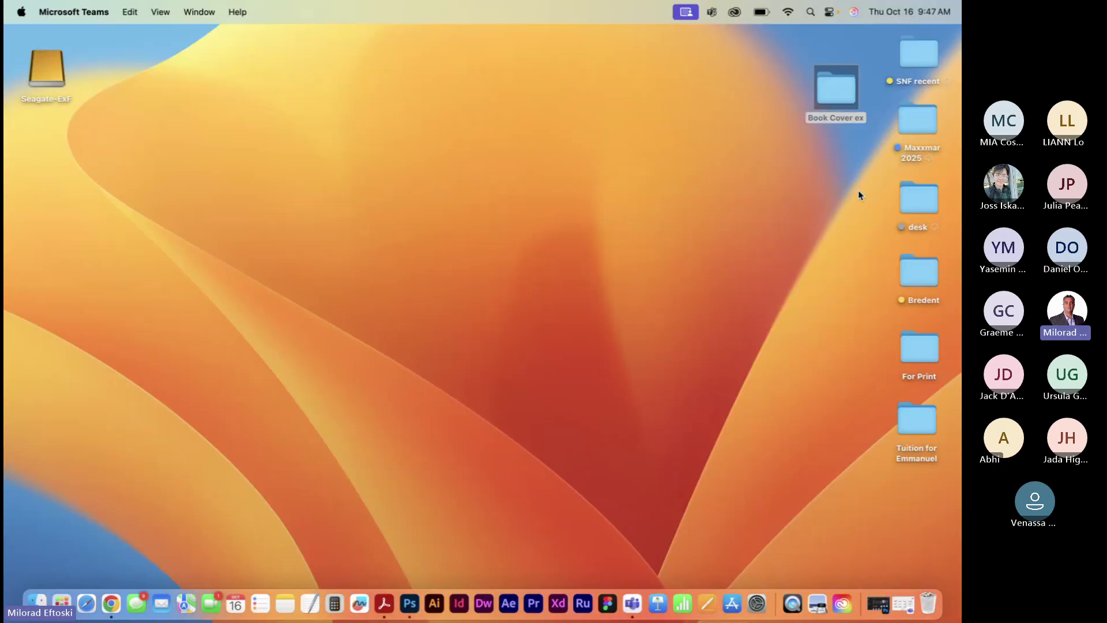
double_click(837, 89)
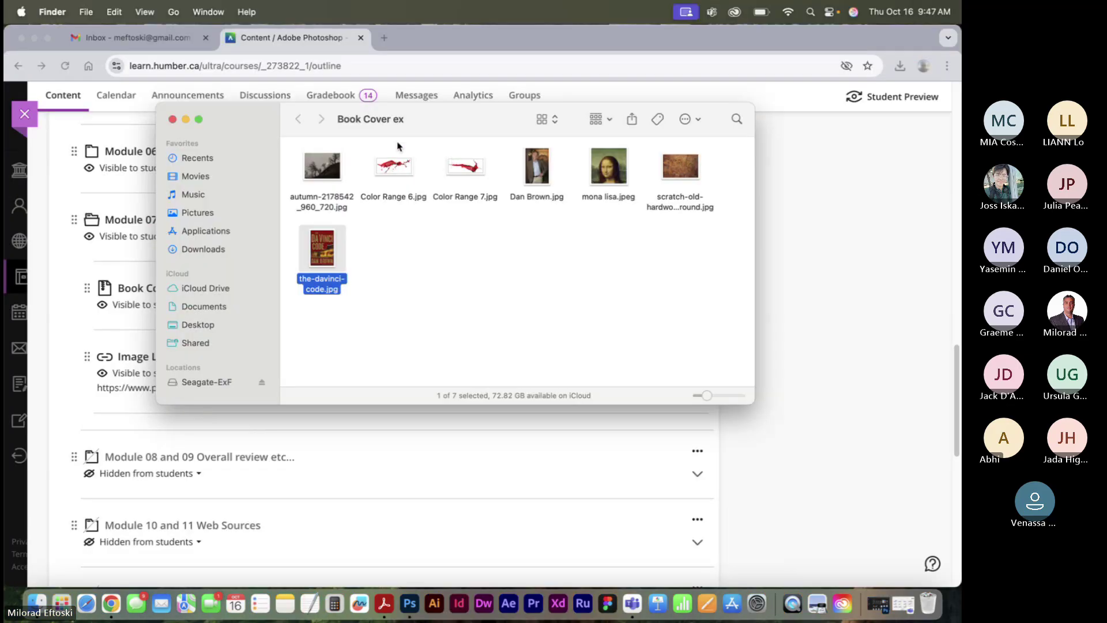
drag(437, 121, 342, 109)
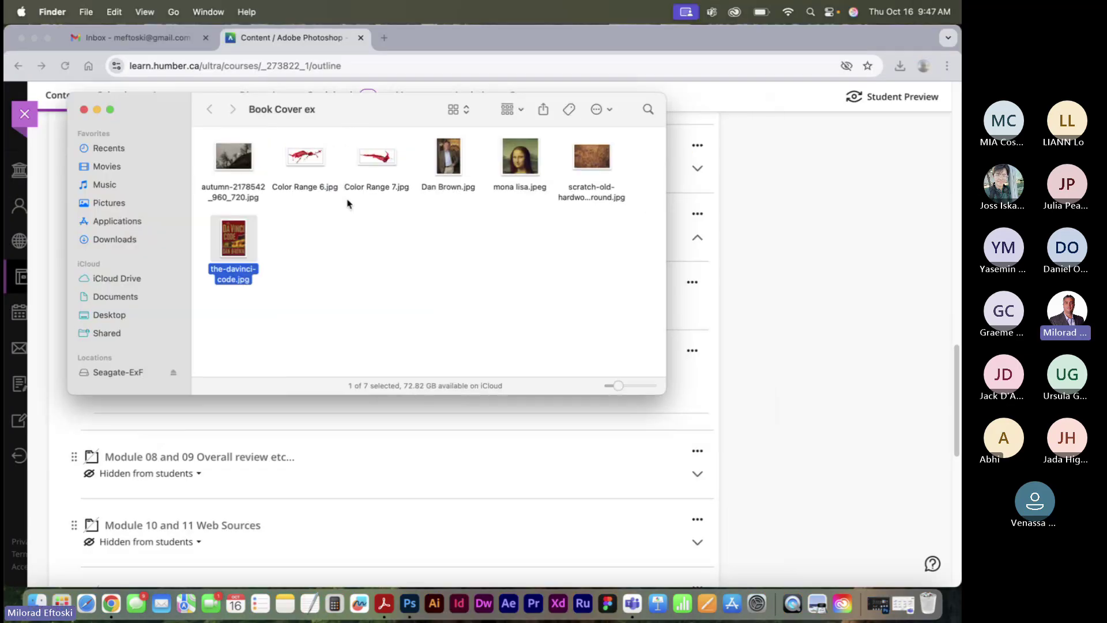
Step: Preview autumn-2178542_960_720.jpg at full size, then close the preview
click(240, 161)
key(space)
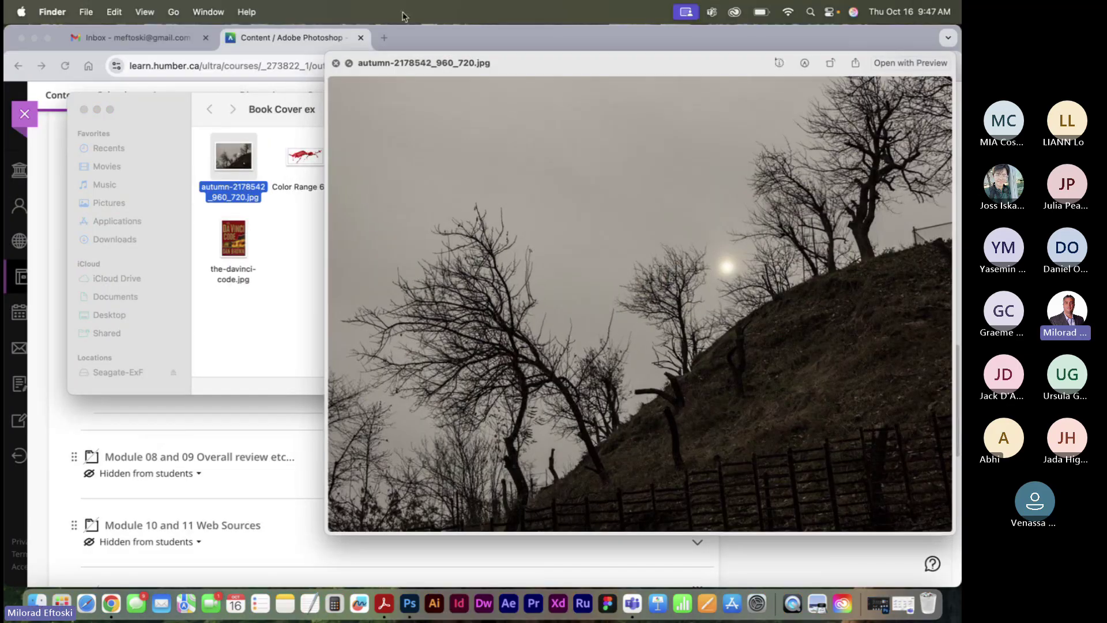
drag(554, 72, 323, 69)
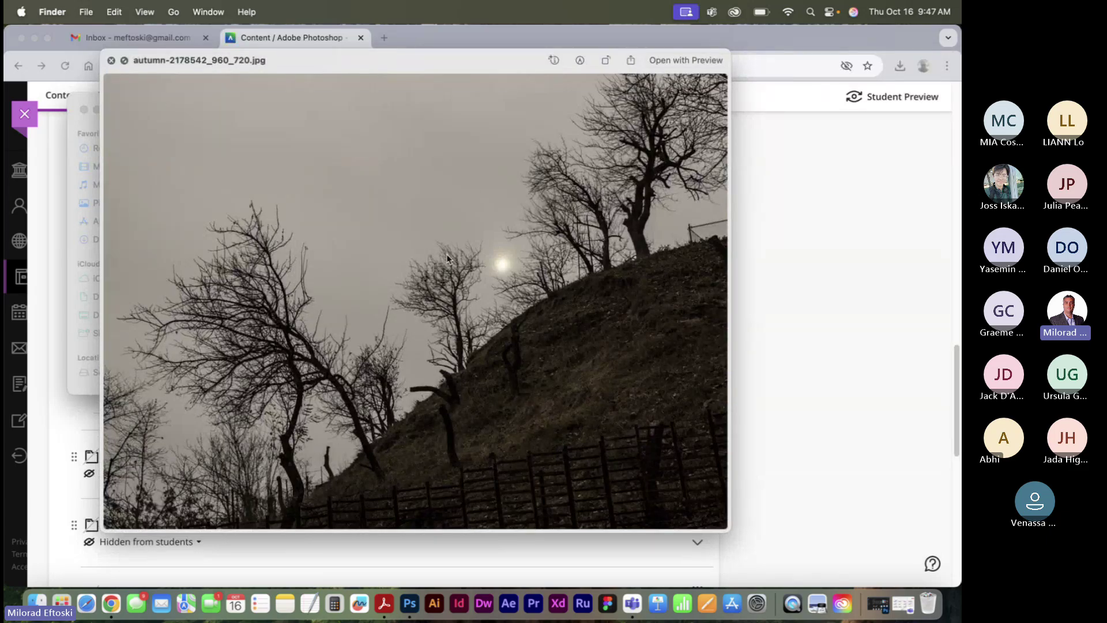
key(space)
Step: Preview the red paint splash images Color Range 6.jpg and Color Range 7.jpg for comparison
key(Right)
key(space)
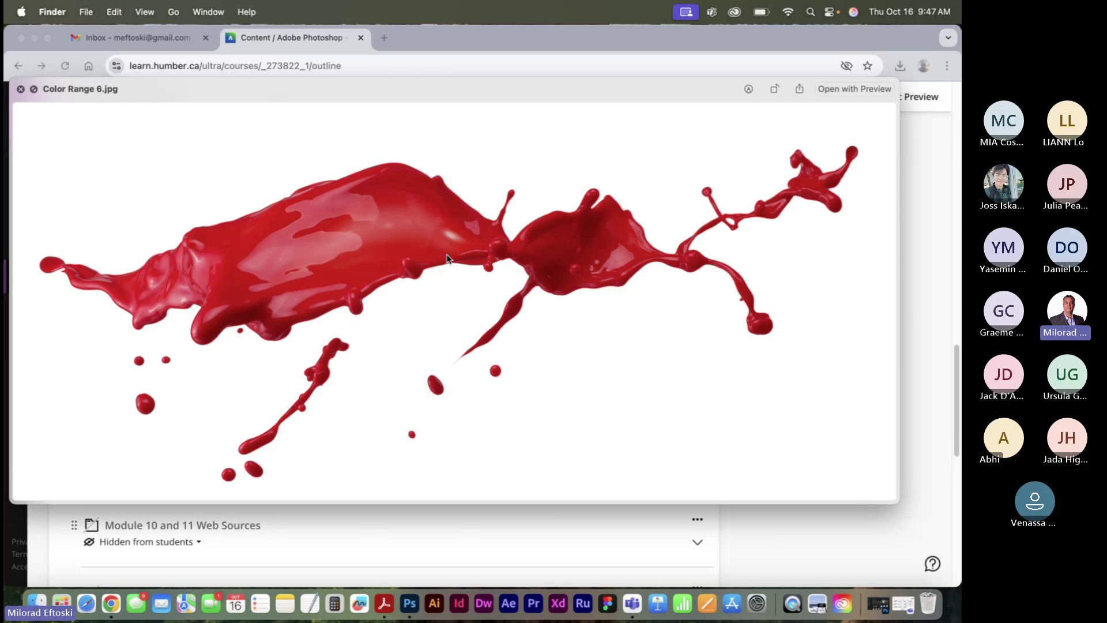
key(space)
key(Right)
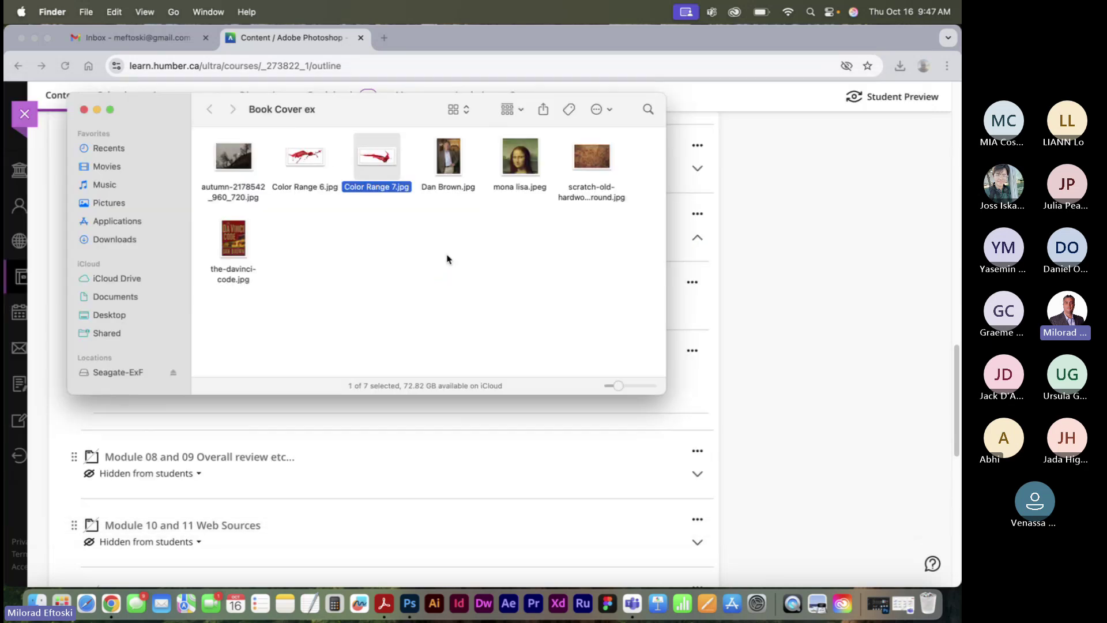
key(space)
key(space)
key(Left)
key(space)
key(space)
key(Right)
key(space)
Step: Preview Dan Brown.jpg and mona lisa.jpeg one after the other
key(Right)
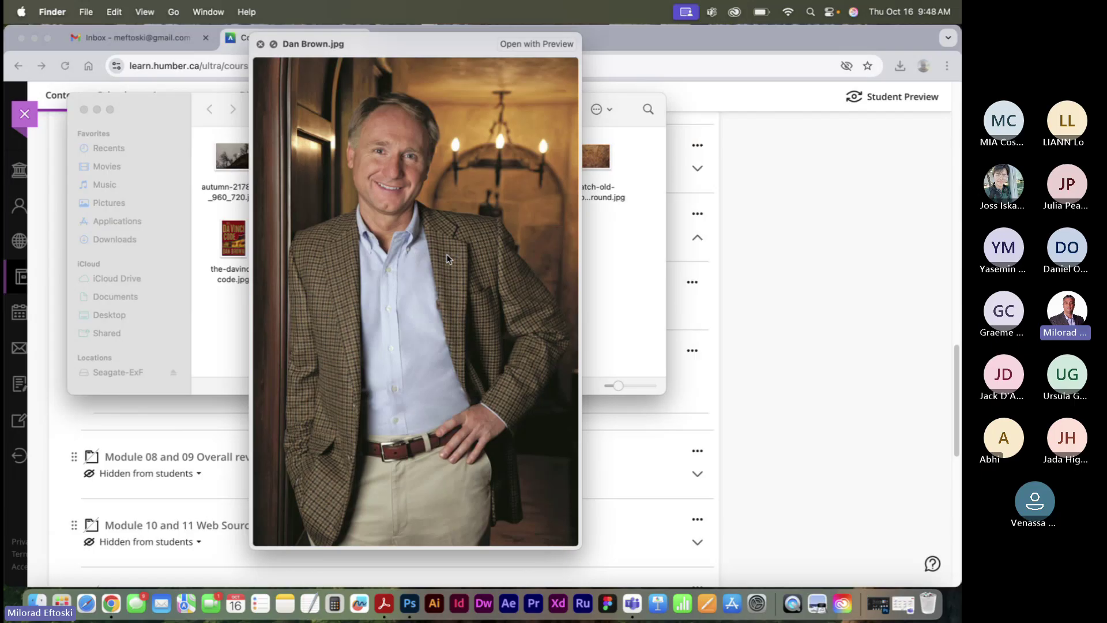
key(space)
key(Right)
key(space)
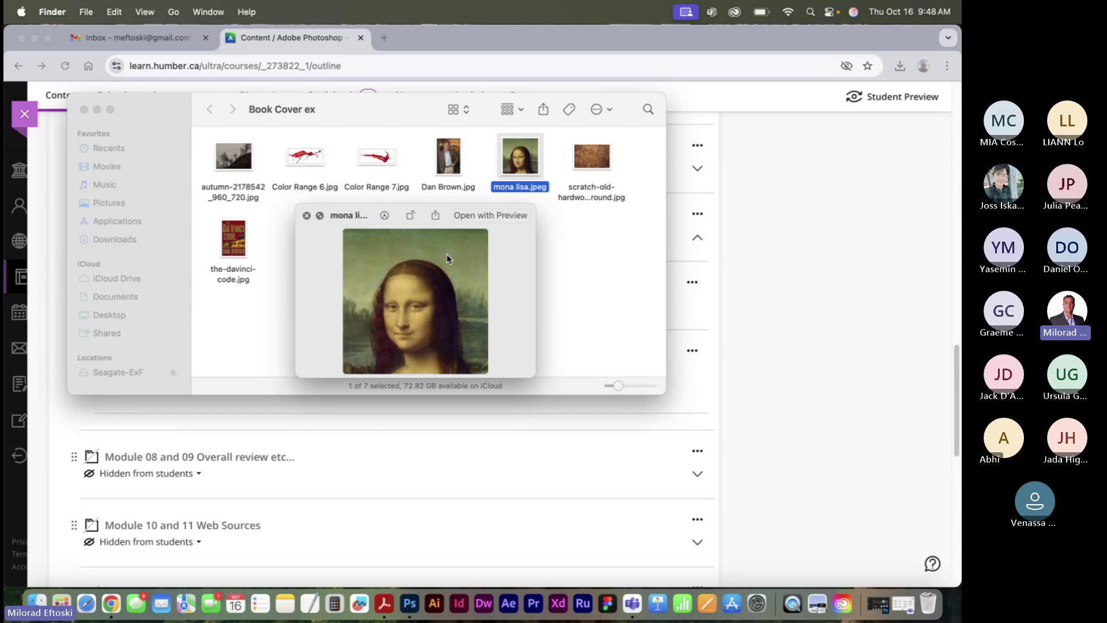
key(space)
Step: Preview the texture image scratch-old-hardwood-for-brown-background.jpg, then close the preview
key(Right)
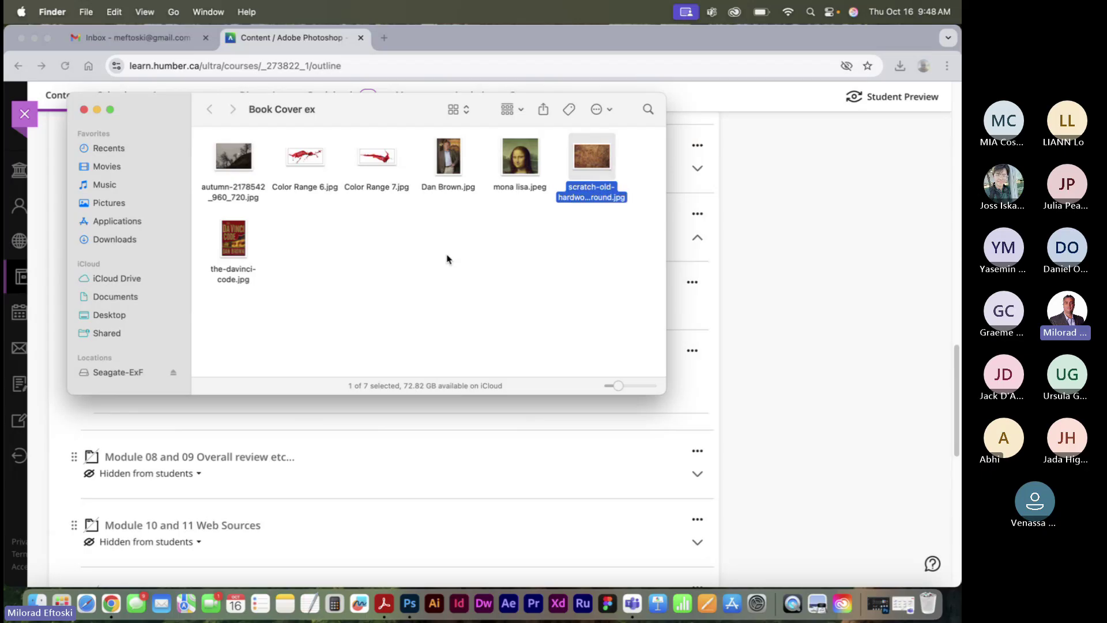
key(space)
key(space)
key(space)
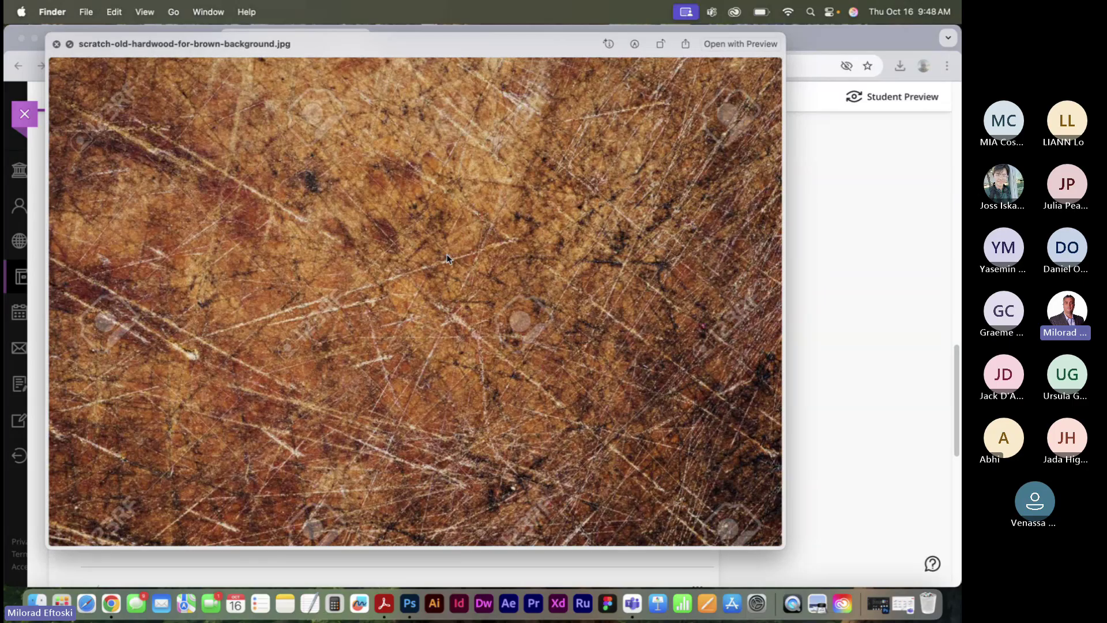
key(space)
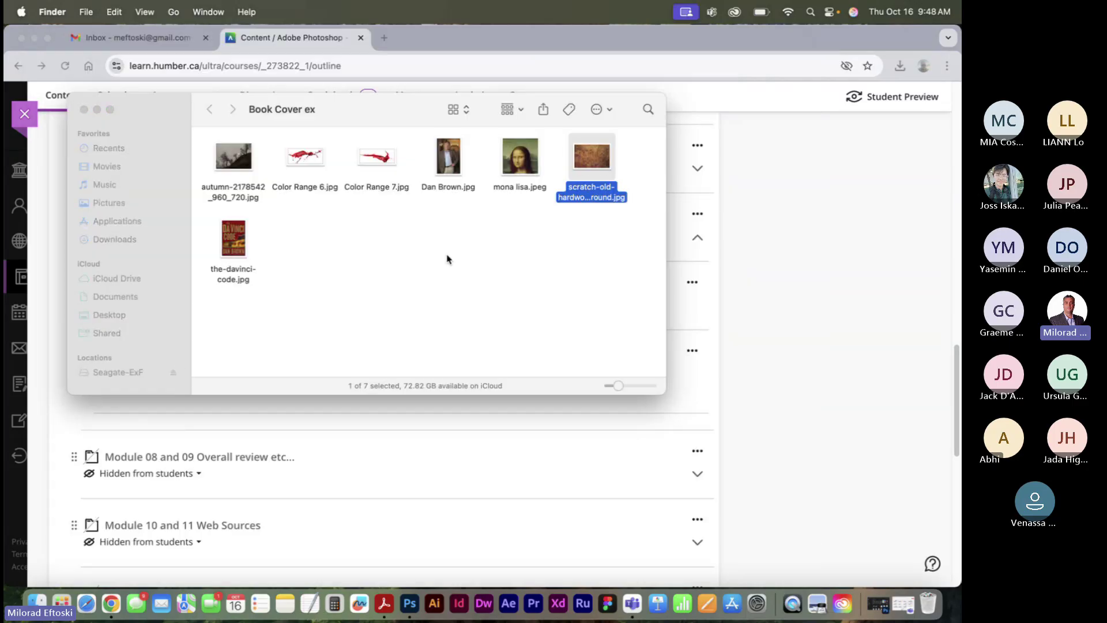
Step: Select all the images in the Book Cover ex folder and switch to the Microsoft Teams meeting window
key(Left)
key(Left)
key(Left)
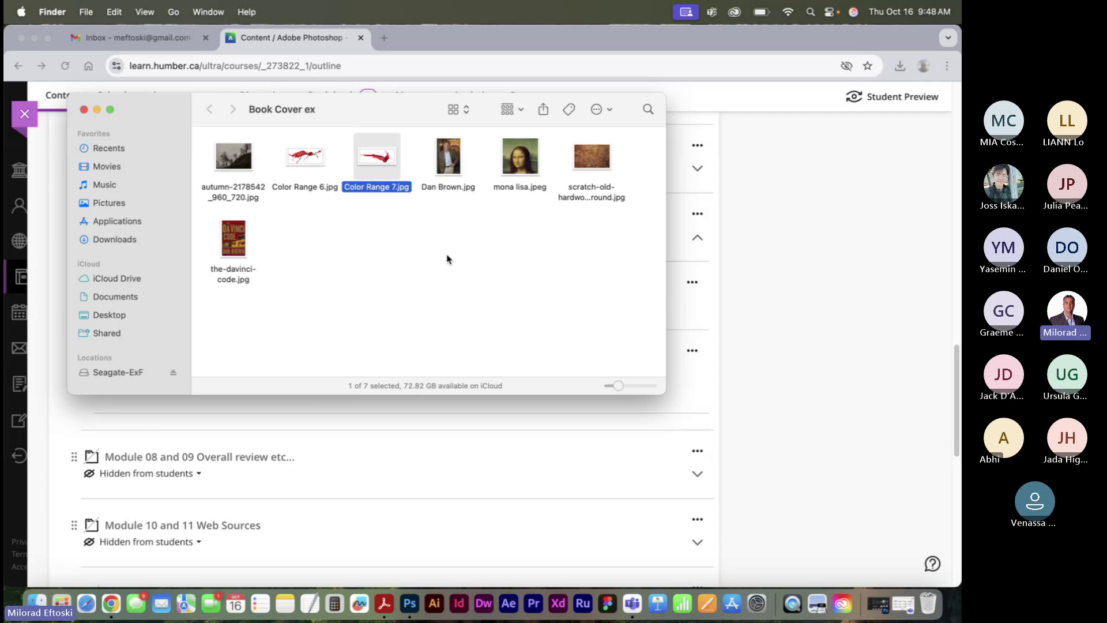
drag(634, 286, 248, 161)
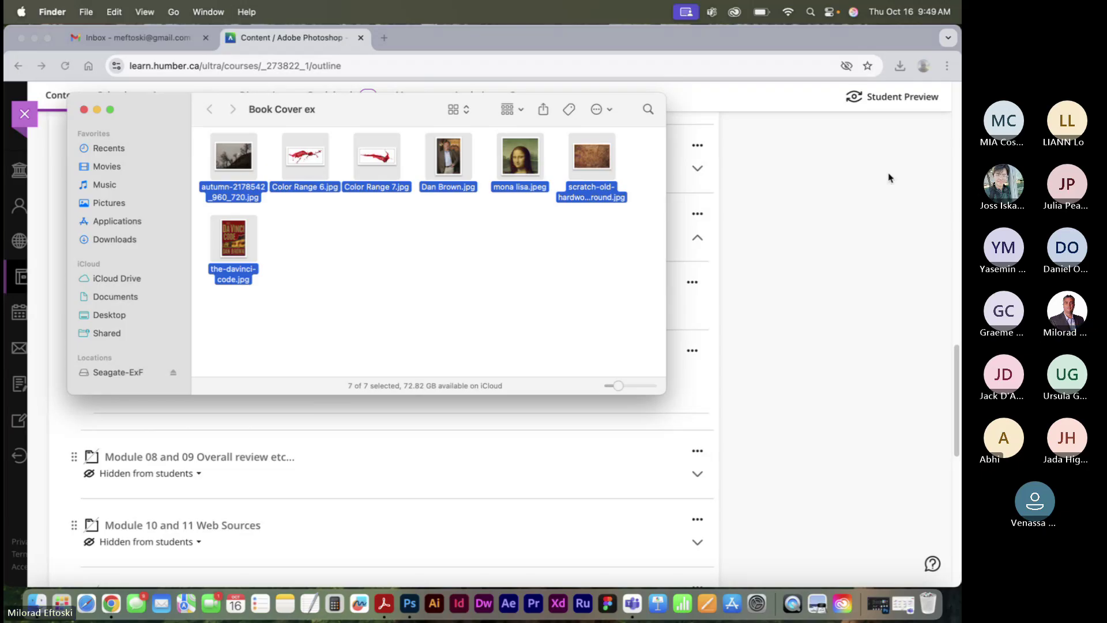
key(super+Tab)
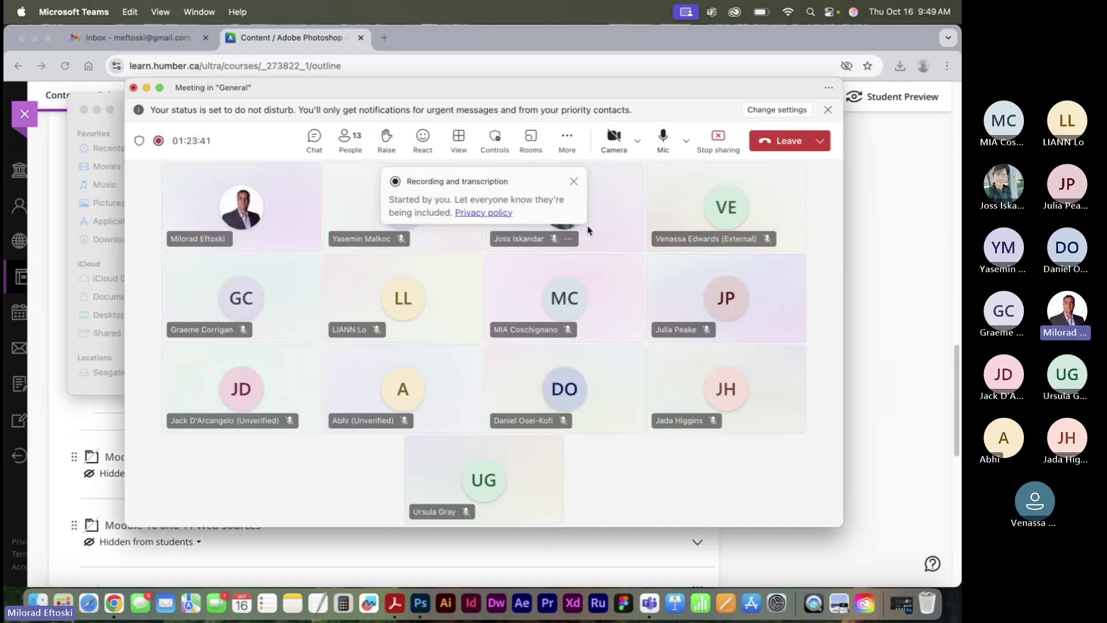
Step: Dismiss the recording notice in the Teams meeting, then minimize the meeting window and return to the Book Cover ex folder
drag(627, 92, 608, 93)
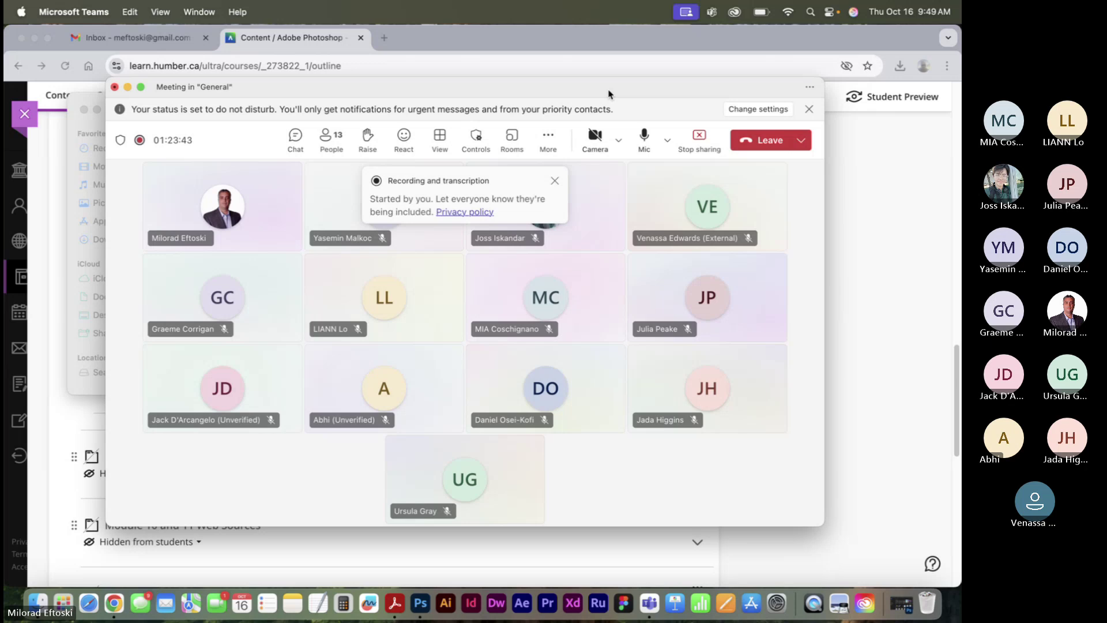
click(555, 180)
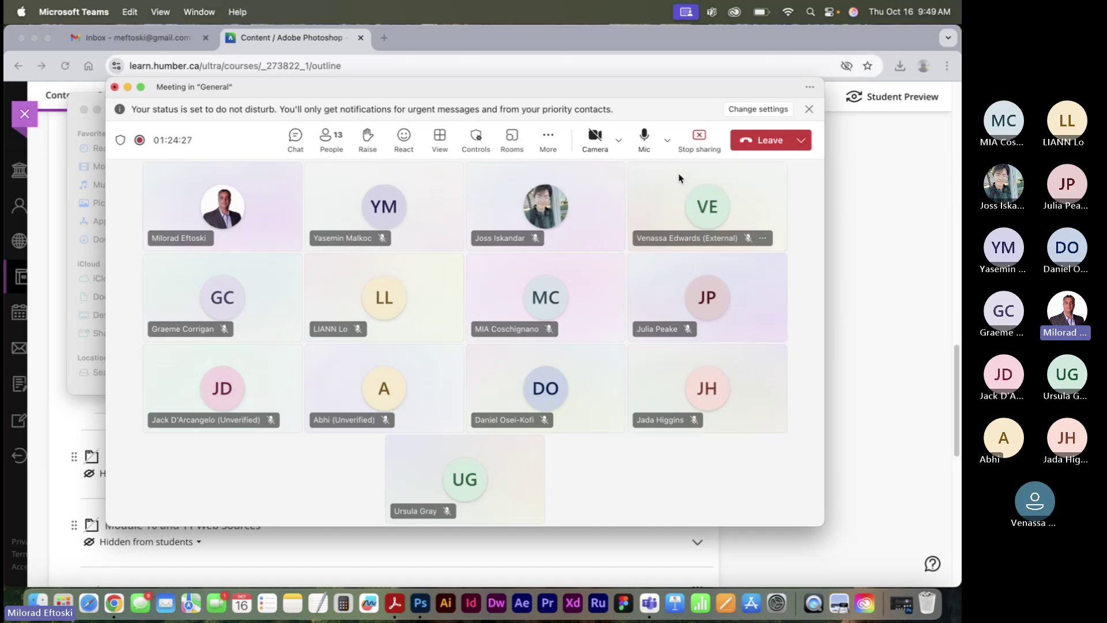
drag(593, 93, 641, 86)
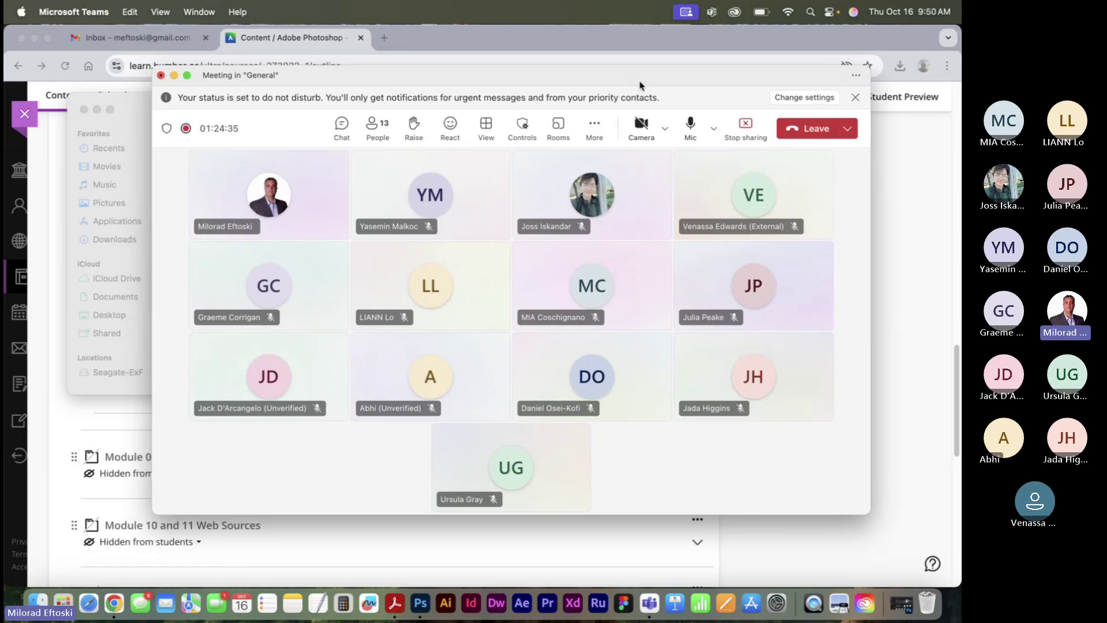
mouse_move(640, 85)
mouse_down()
mouse_move(617, 86)
mouse_move(629, 85)
mouse_up()
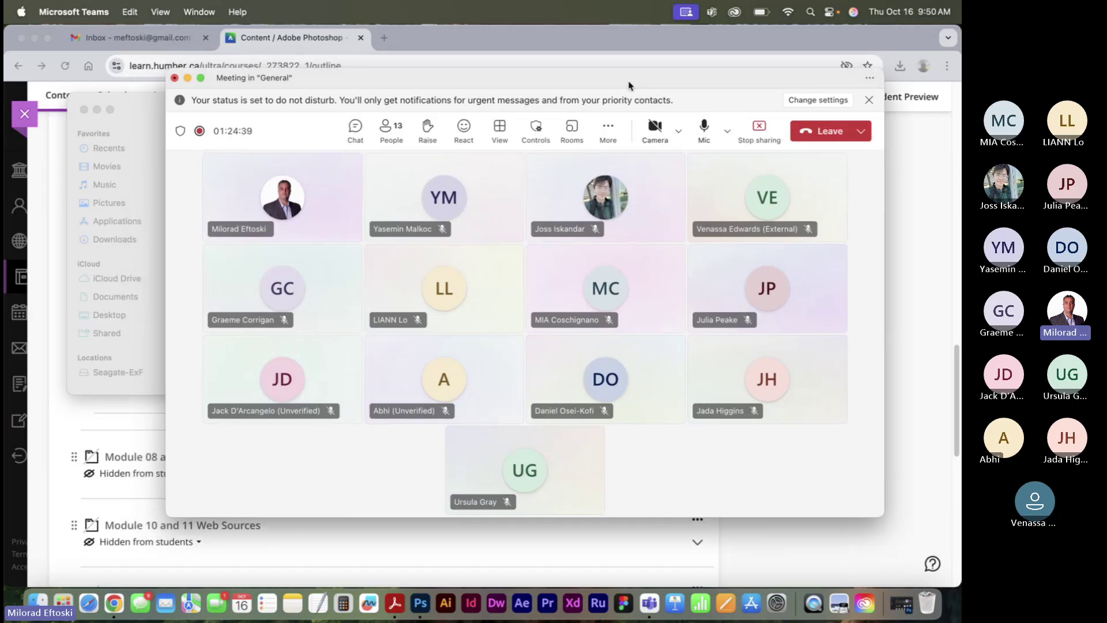
click(188, 77)
click(407, 250)
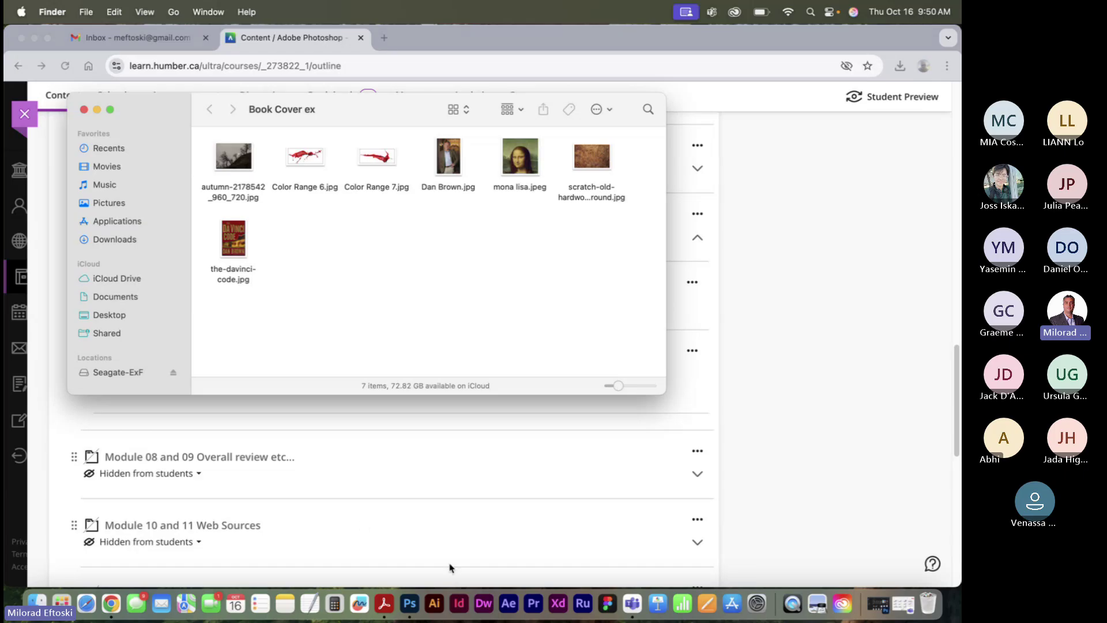
Step: Switch to Photoshop and begin a new document from the Print category with the Letter preset
click(410, 603)
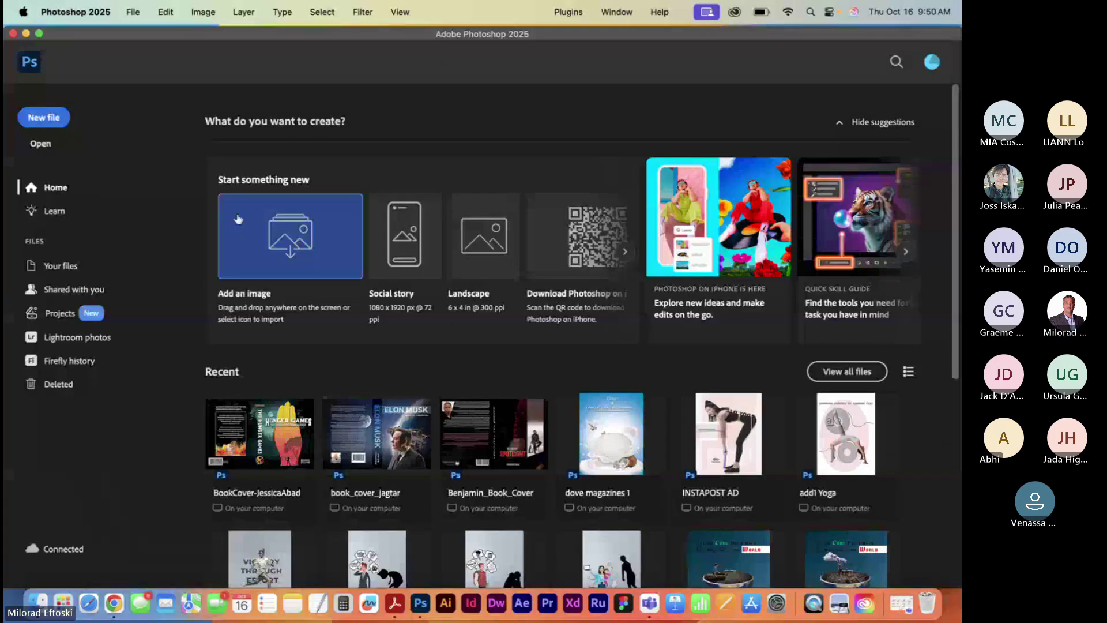
click(44, 117)
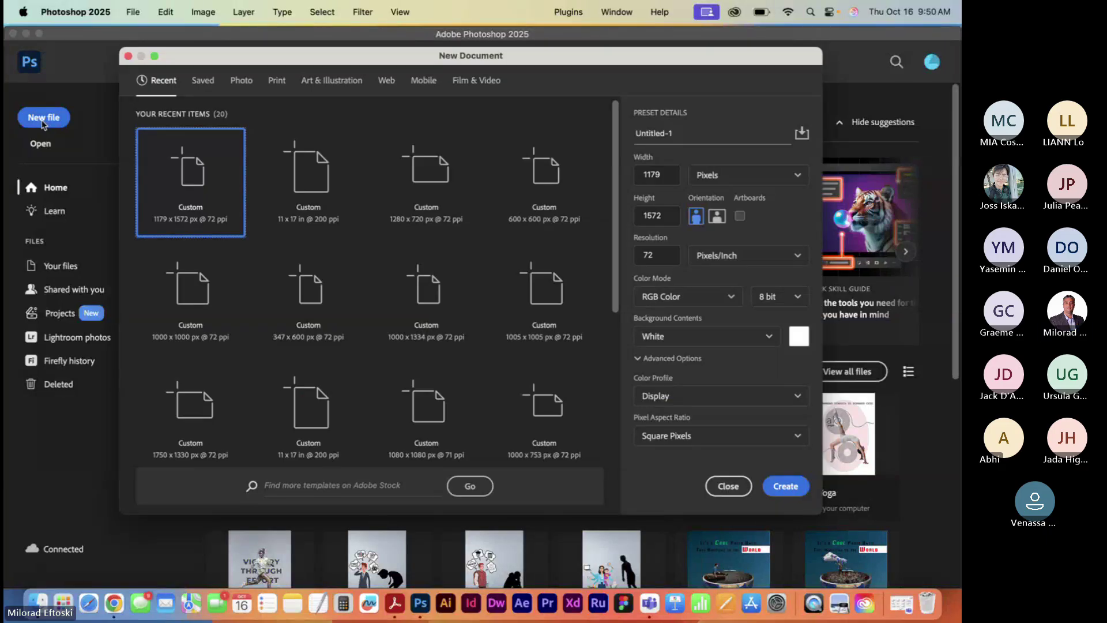
drag(273, 59, 207, 54)
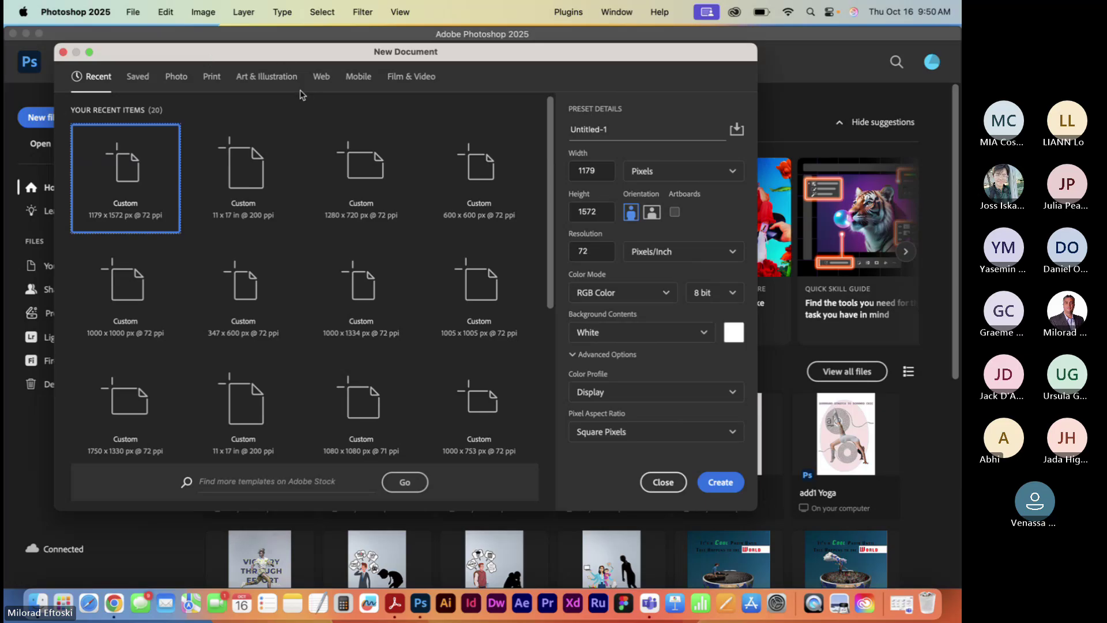
click(356, 78)
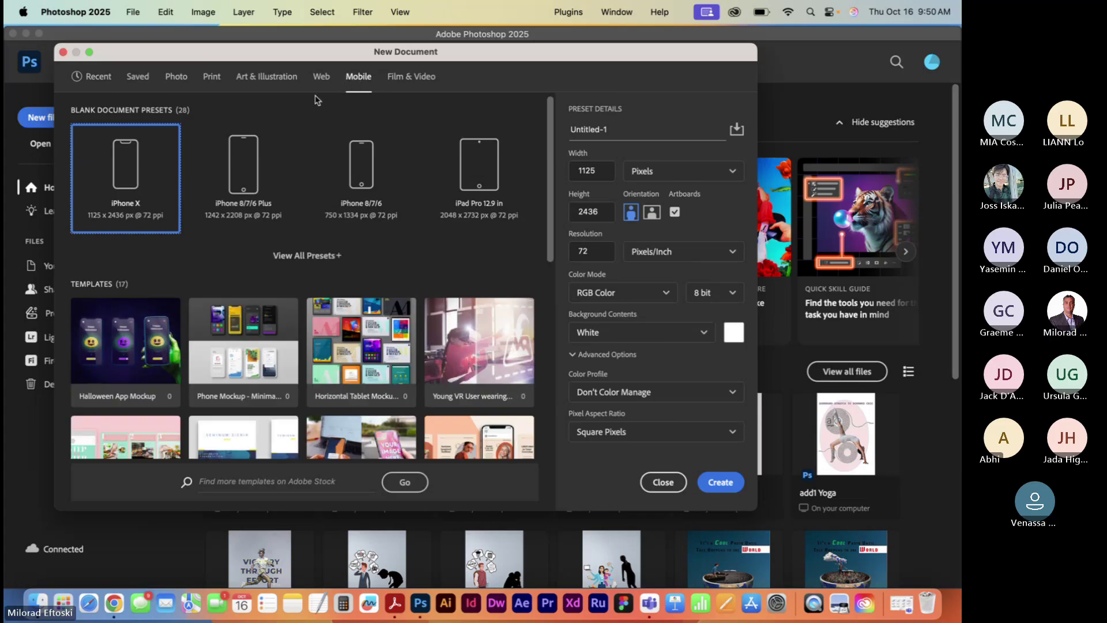
click(212, 77)
drag(217, 62, 205, 67)
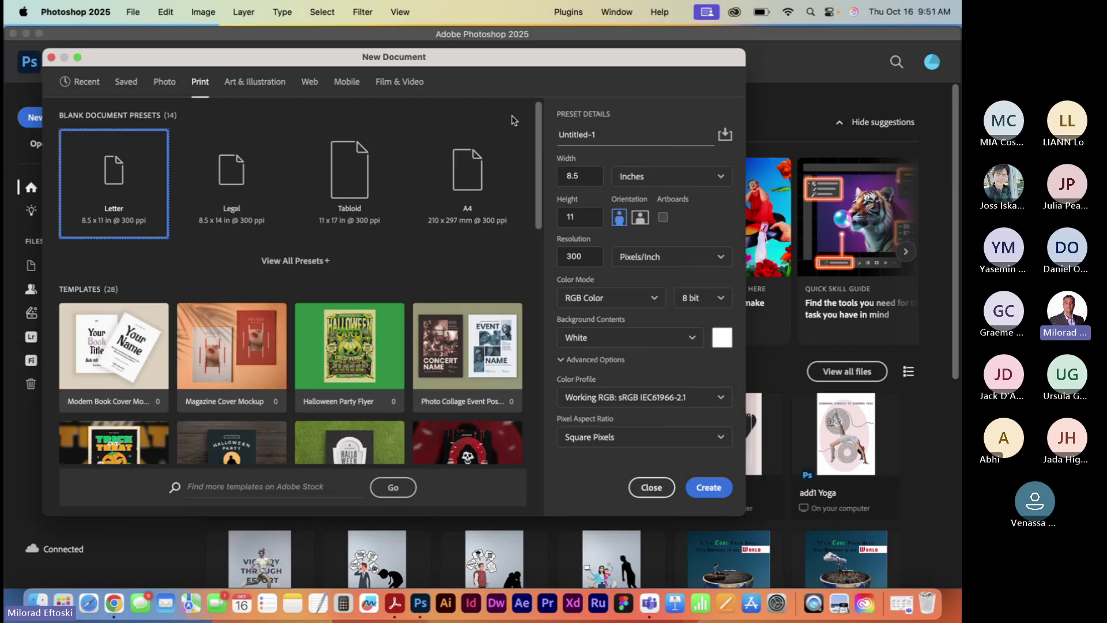
click(583, 176)
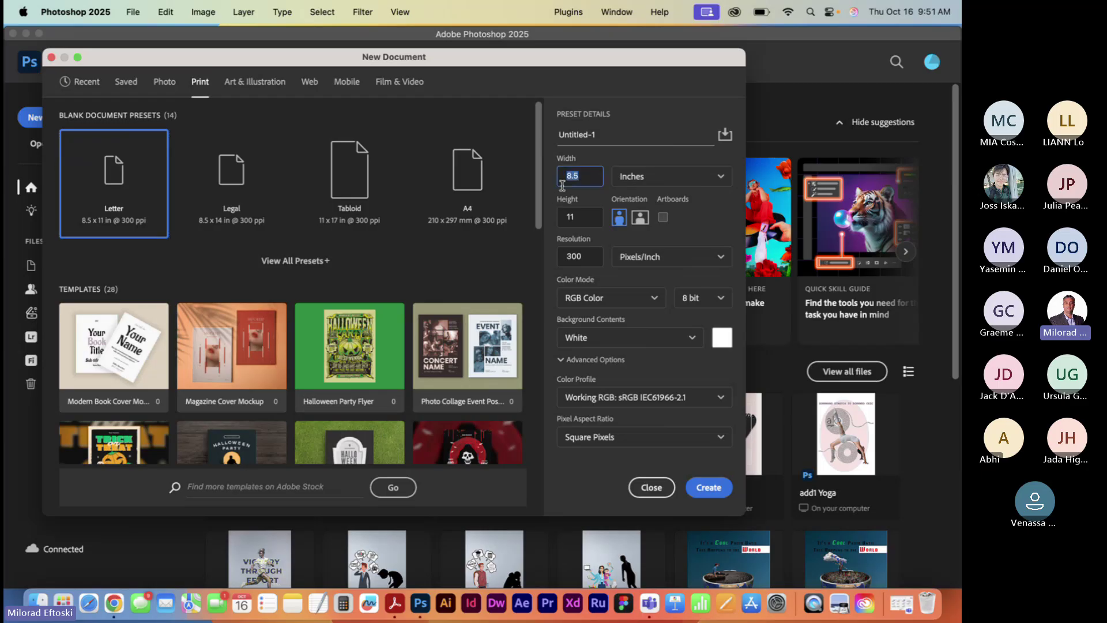
click(588, 215)
text(10.6)
click(580, 177)
drag(592, 217, 553, 211)
click(639, 219)
click(579, 175)
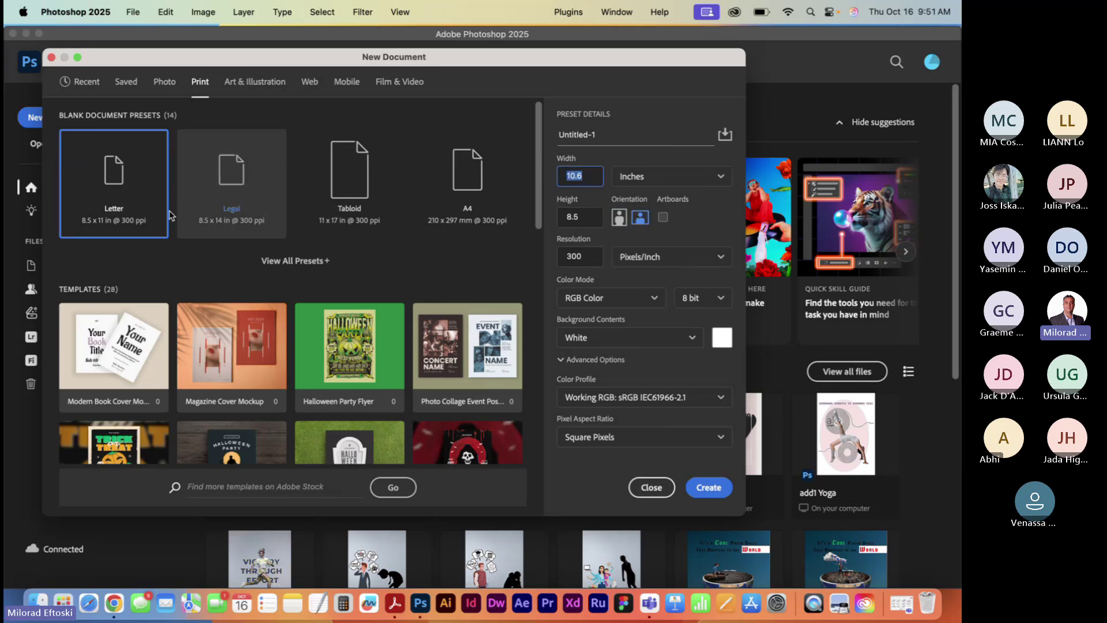
click(148, 190)
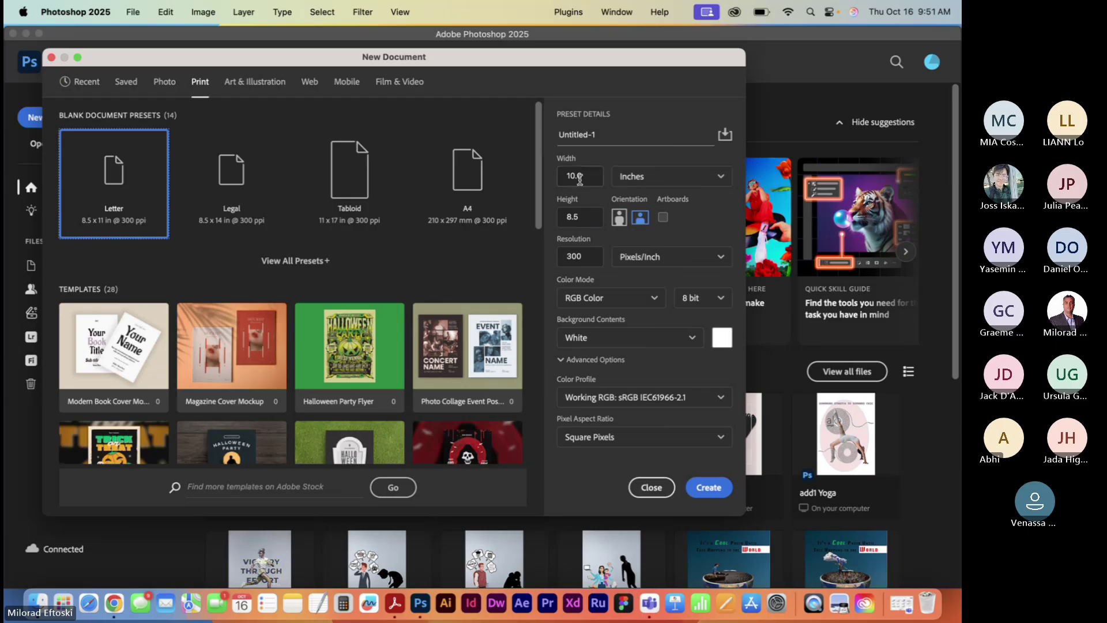
key(Tab)
click(135, 193)
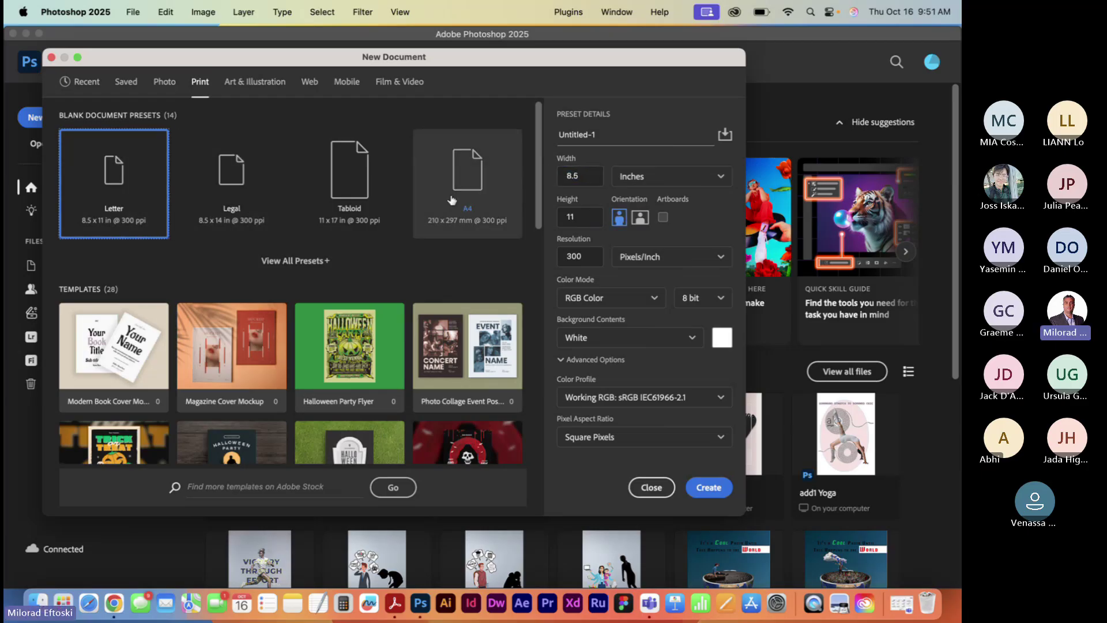
Step: Change the Letter preset to landscape orientation, making the new document 11 inches wide by 8.5 inches high
click(587, 220)
click(588, 175)
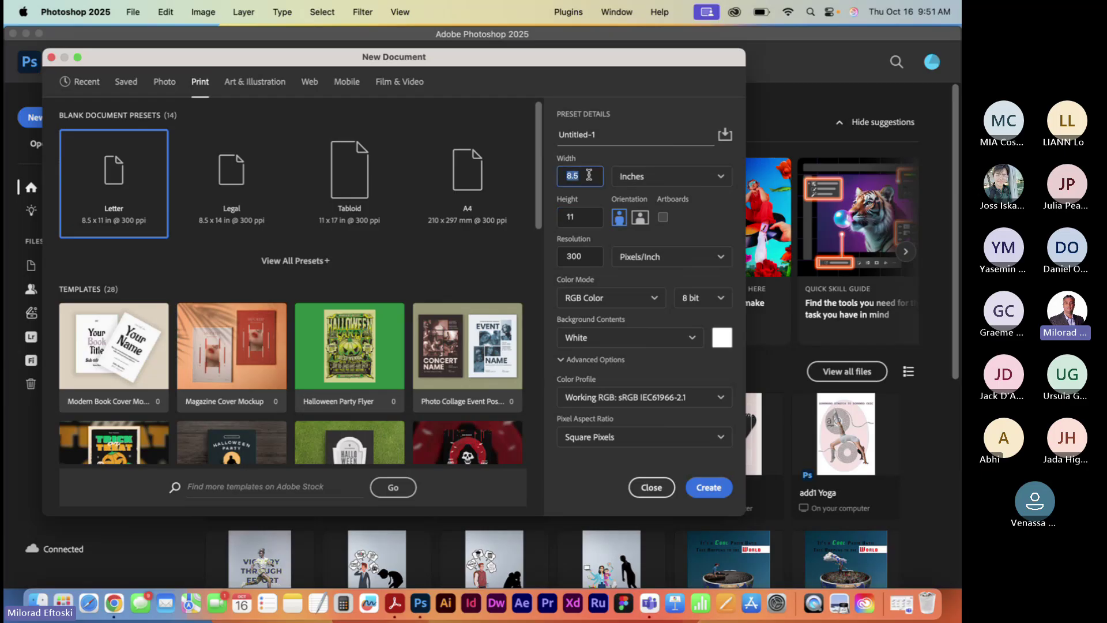
click(585, 219)
click(585, 176)
click(641, 222)
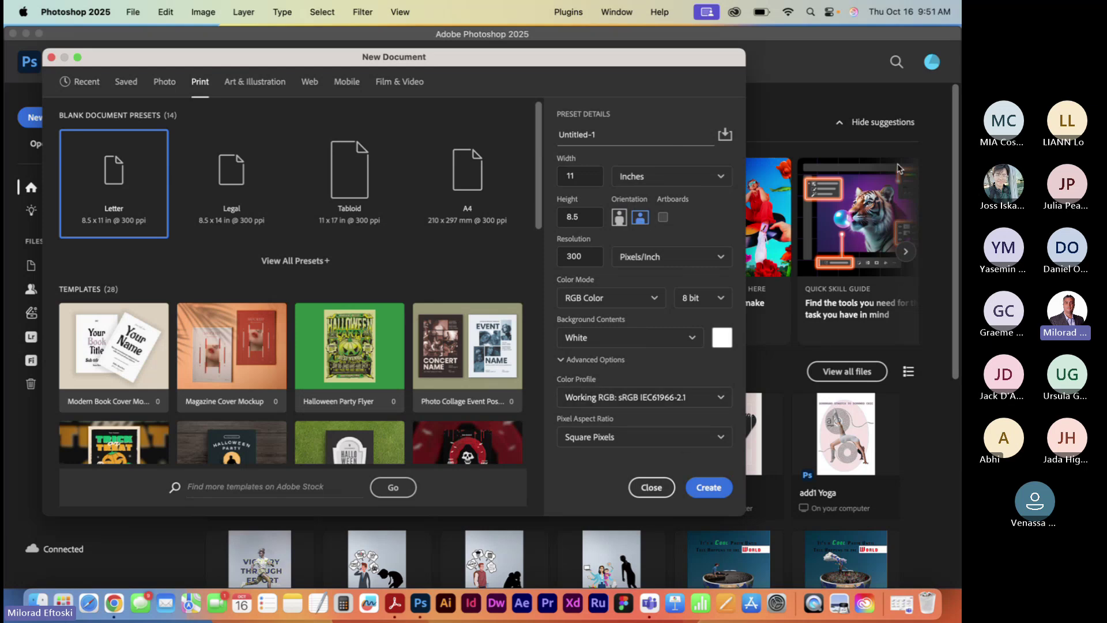
key(super+m)
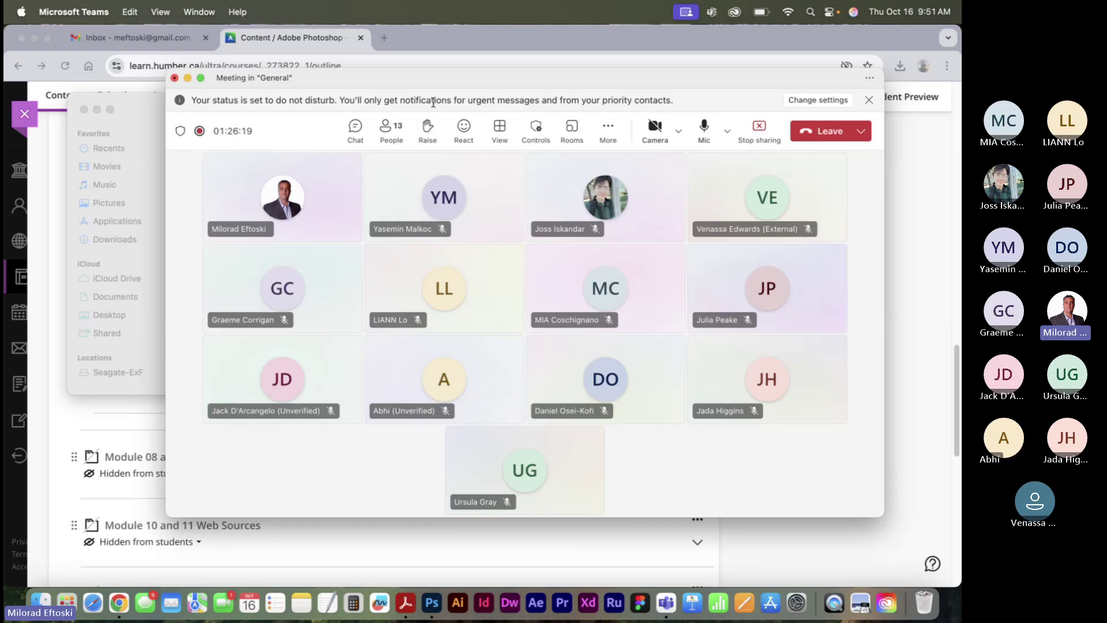
drag(361, 86, 356, 88)
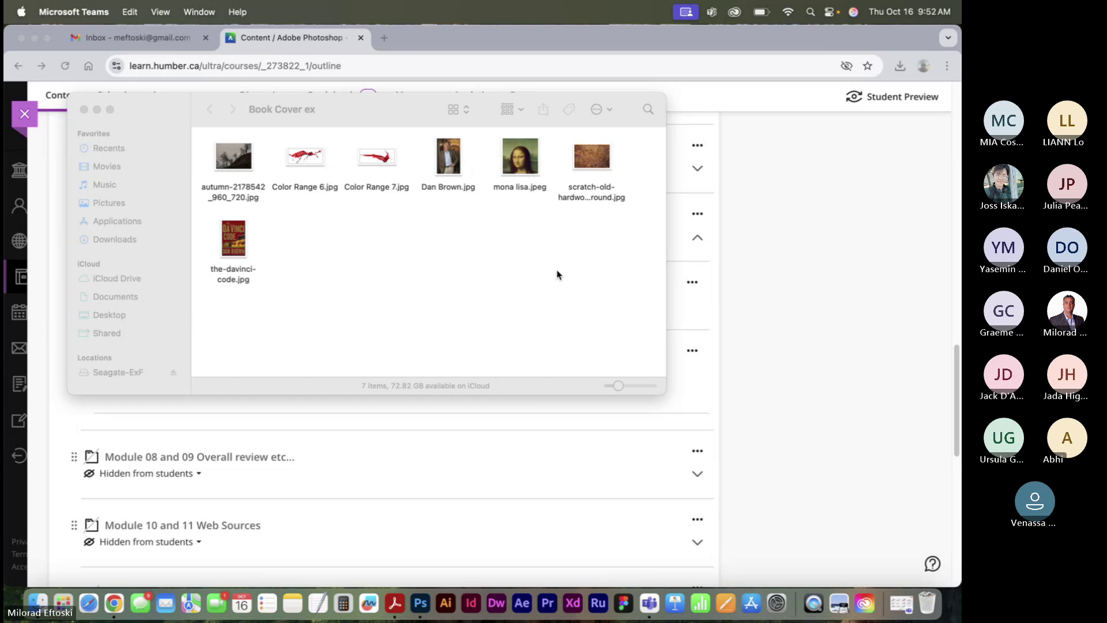
click(421, 604)
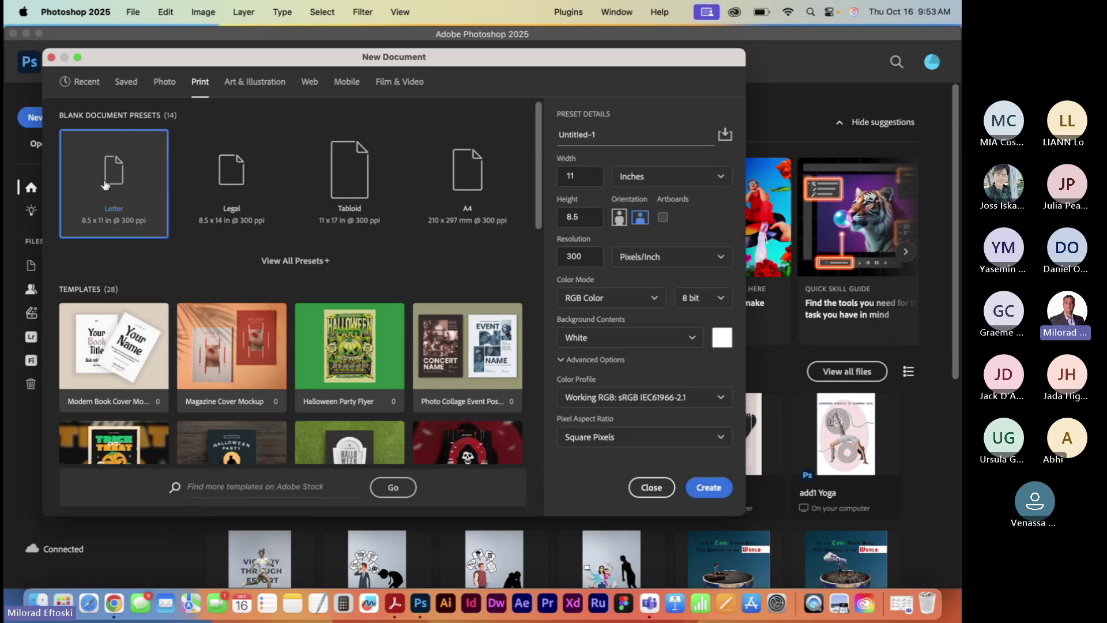
Step: Set the new document's resolution to 200 pixels per inch
click(586, 175)
click(587, 217)
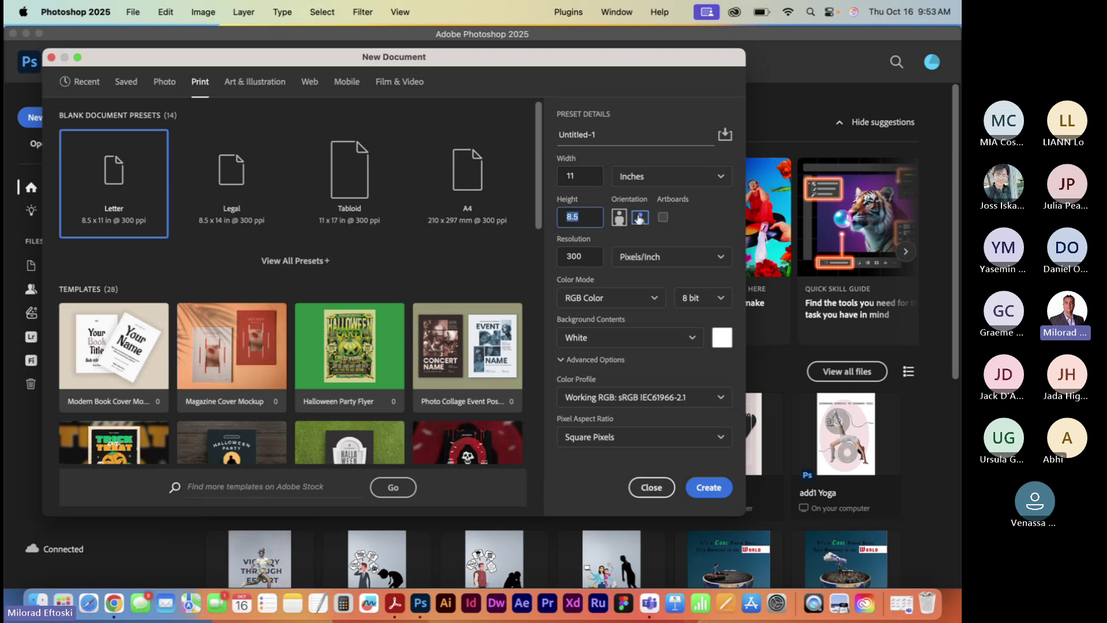
click(582, 258)
text(200)
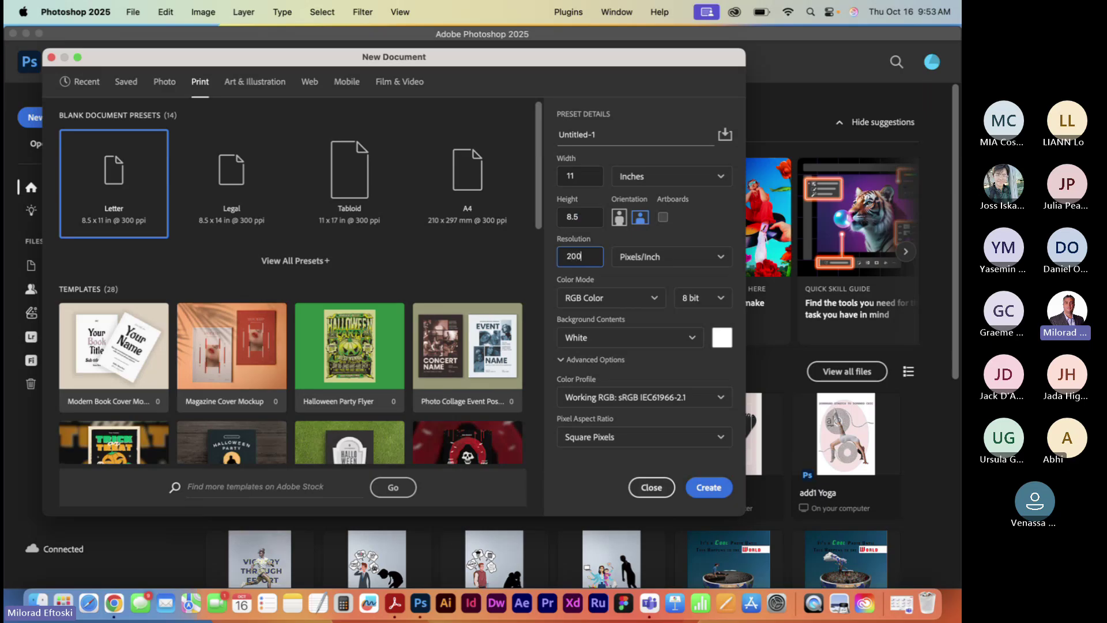
Step: Set the new document's height to 7 inches and create the document
click(594, 220)
text(7)
key(shift+Tab)
key(Tab)
click(576, 257)
click(582, 179)
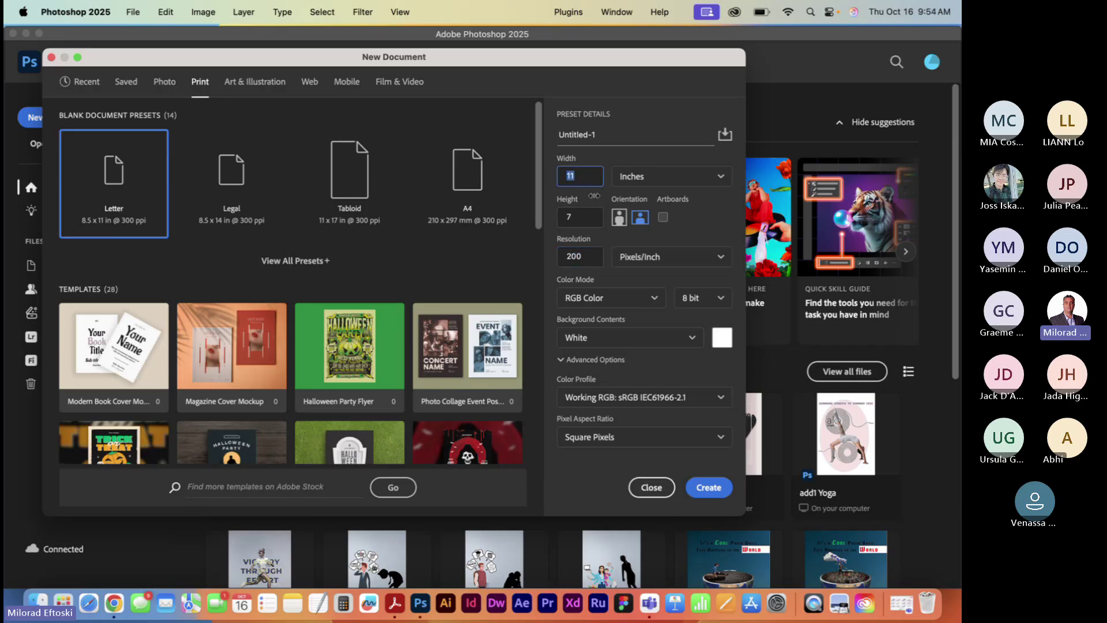
click(586, 217)
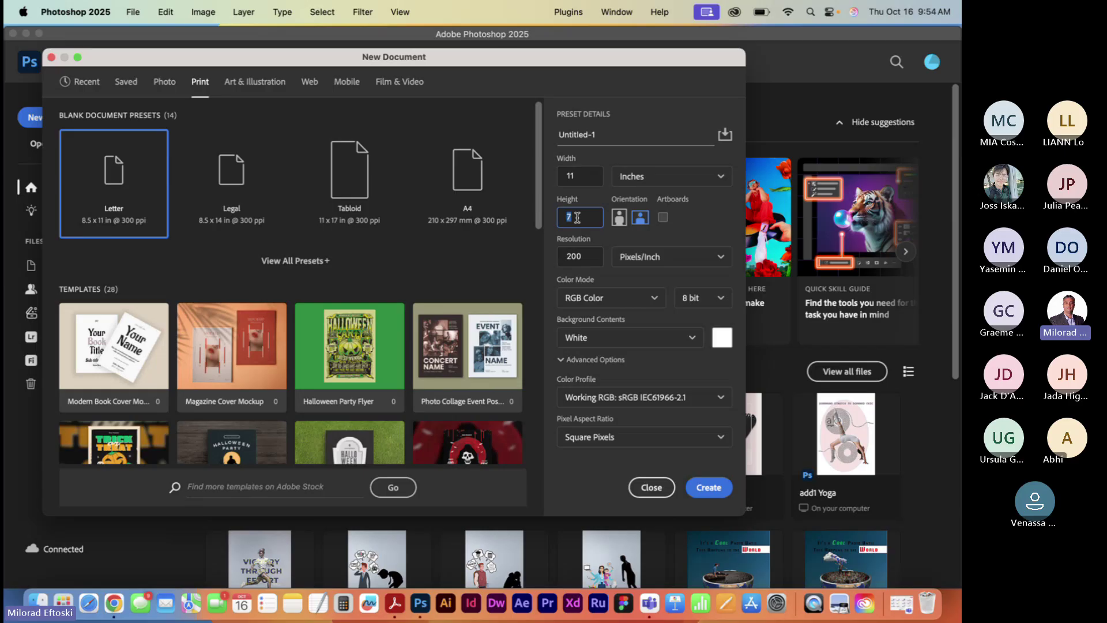
click(577, 217)
click(709, 489)
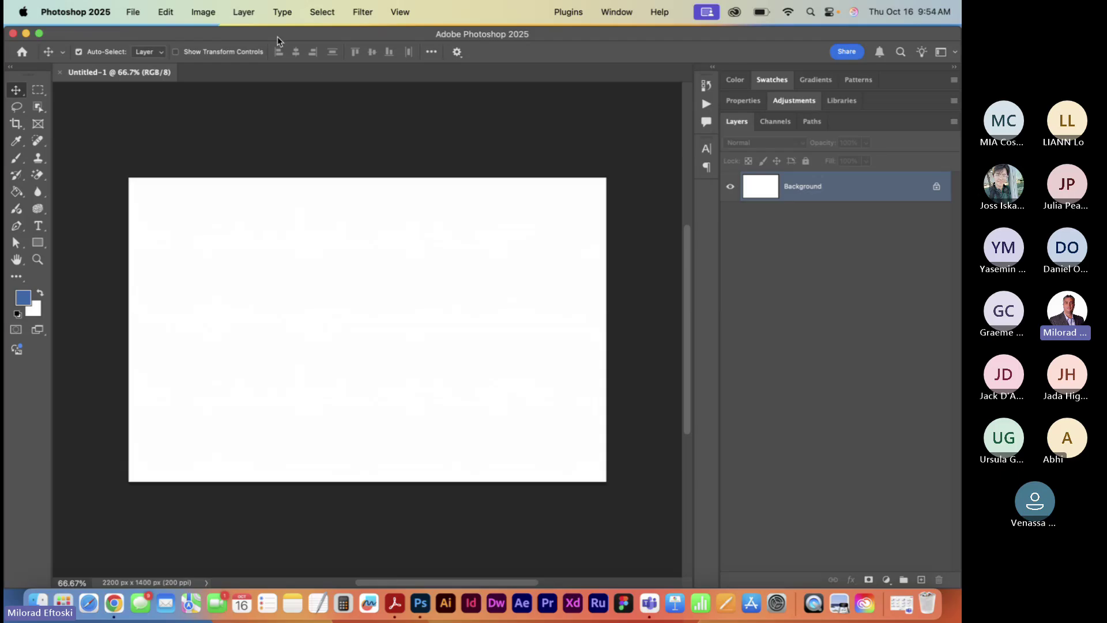
Step: View the list of available workspaces and check the toolbar's layout
drag(280, 33, 291, 34)
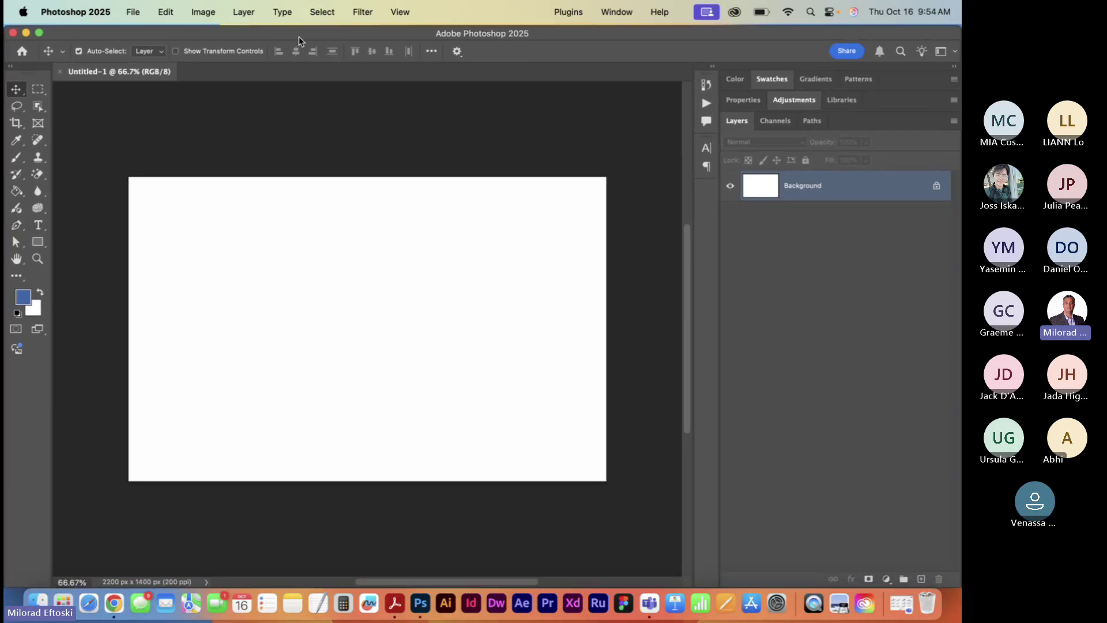
click(605, 10)
mouse_move(614, 47)
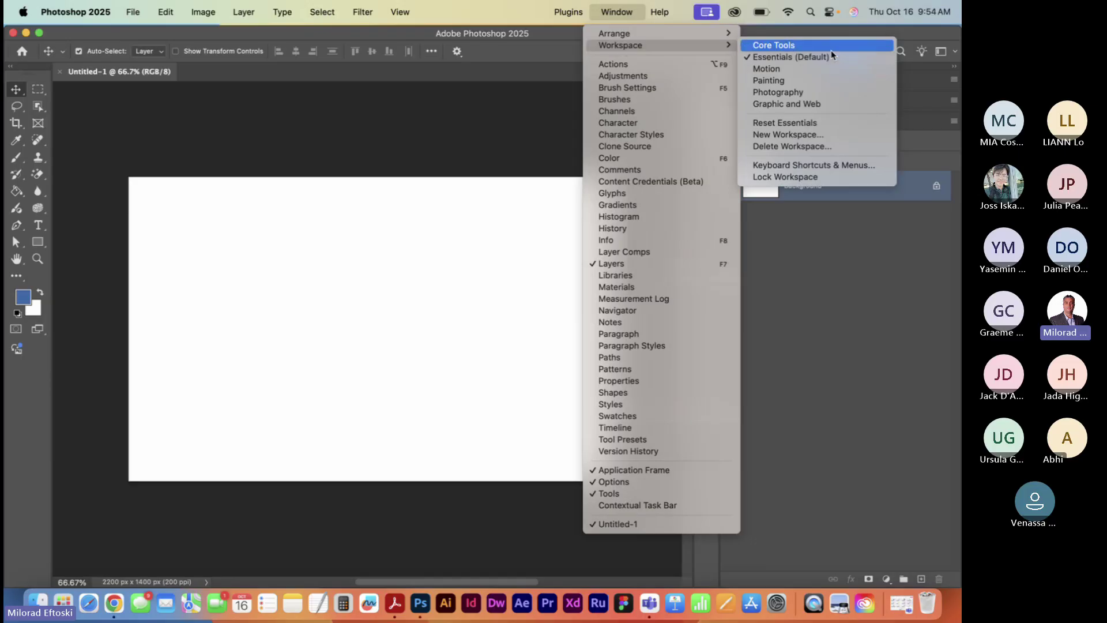
click(637, 12)
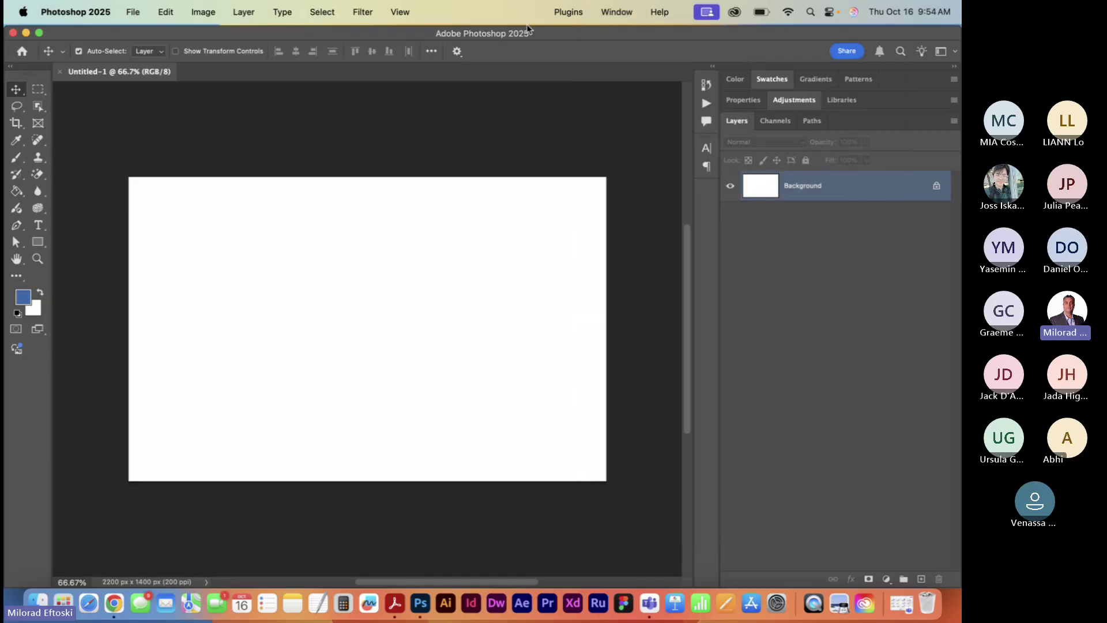
click(10, 67)
click(10, 67)
Step: Show the rulers around the blank canvas and set their units to inches
click(398, 12)
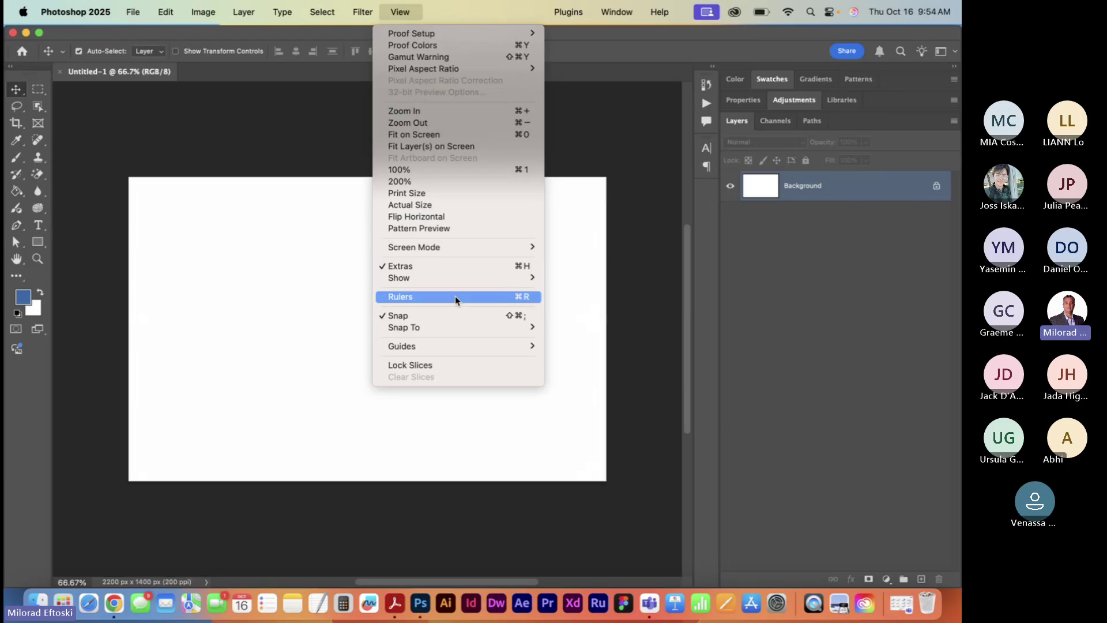
click(500, 298)
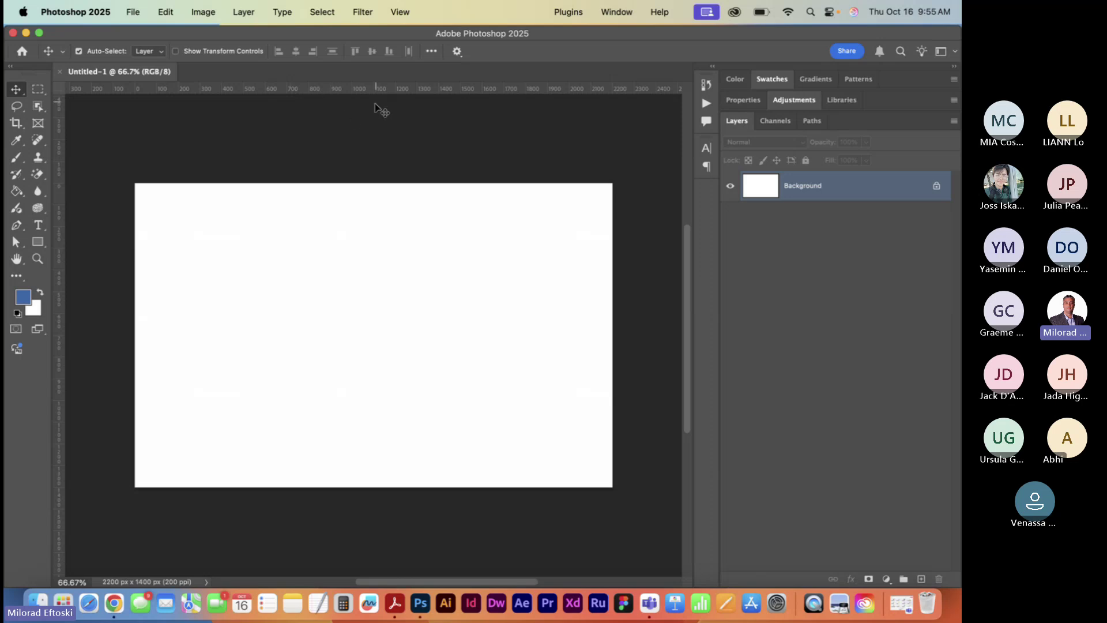
right_click(341, 90)
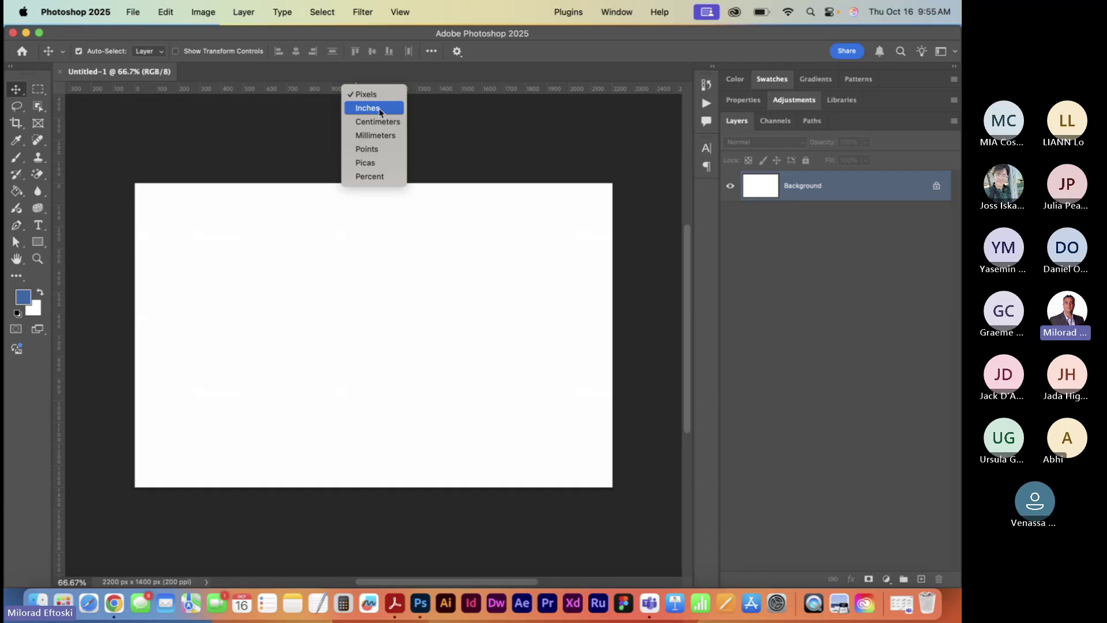
click(372, 108)
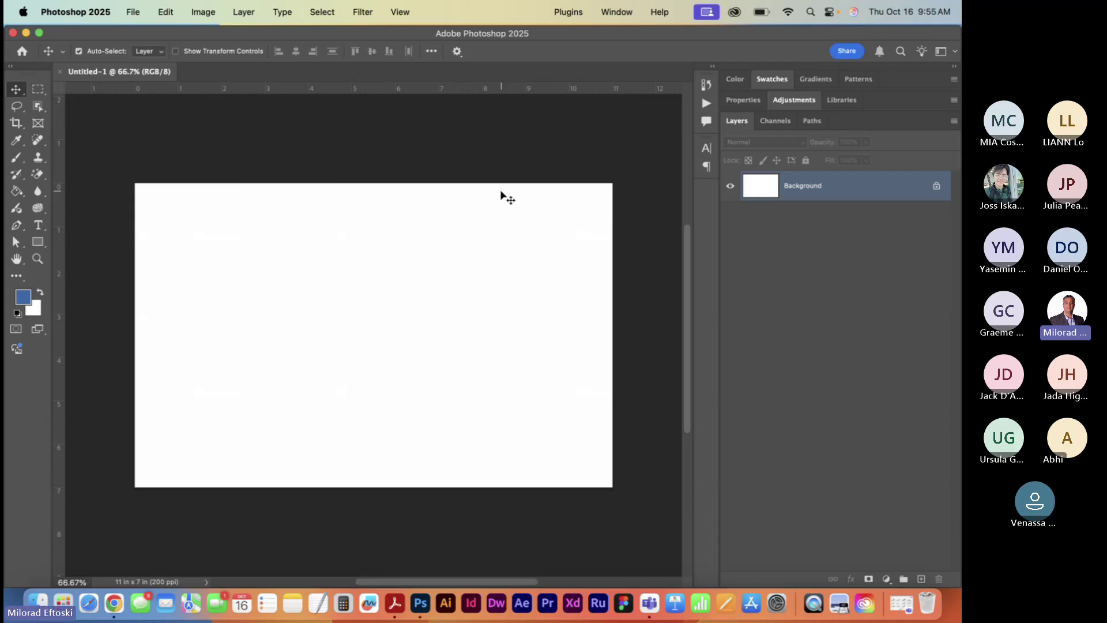
right_click(468, 92)
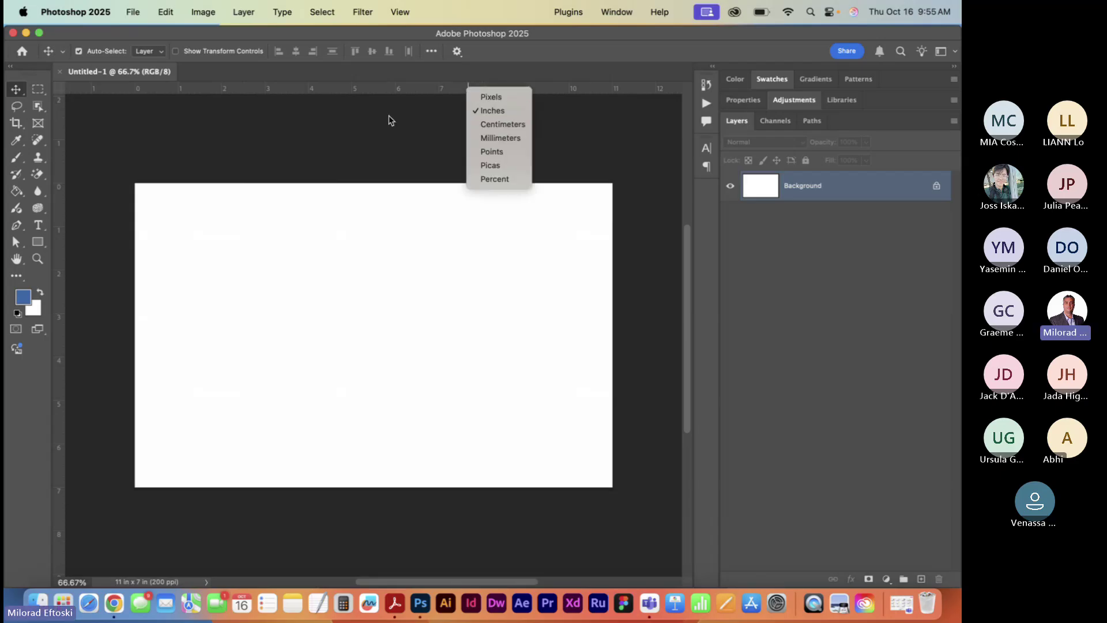
click(347, 125)
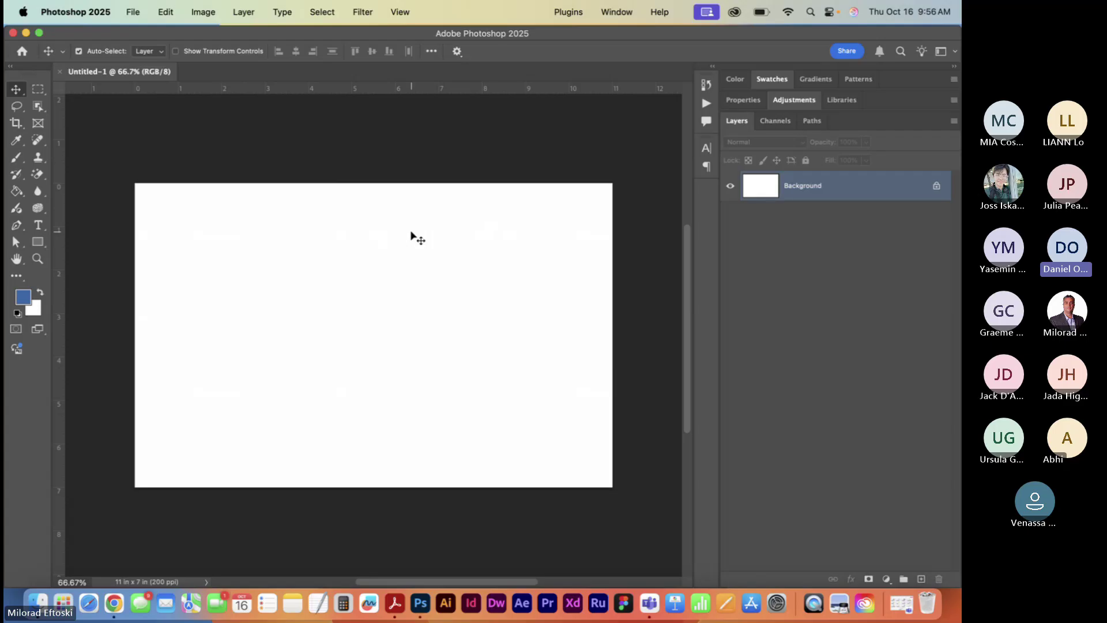
click(131, 12)
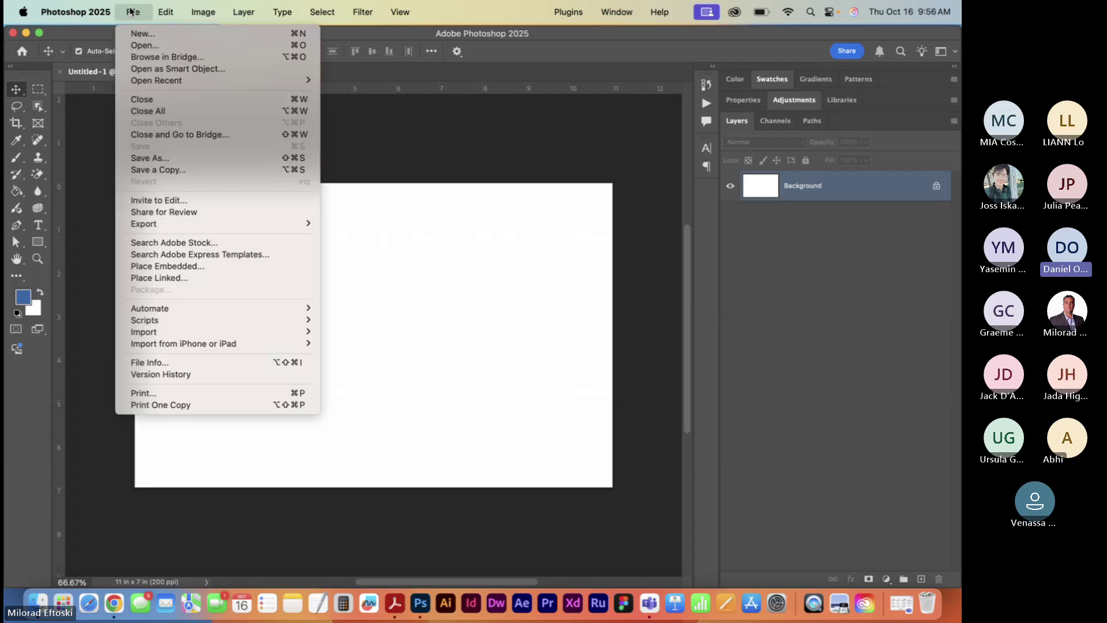
click(131, 12)
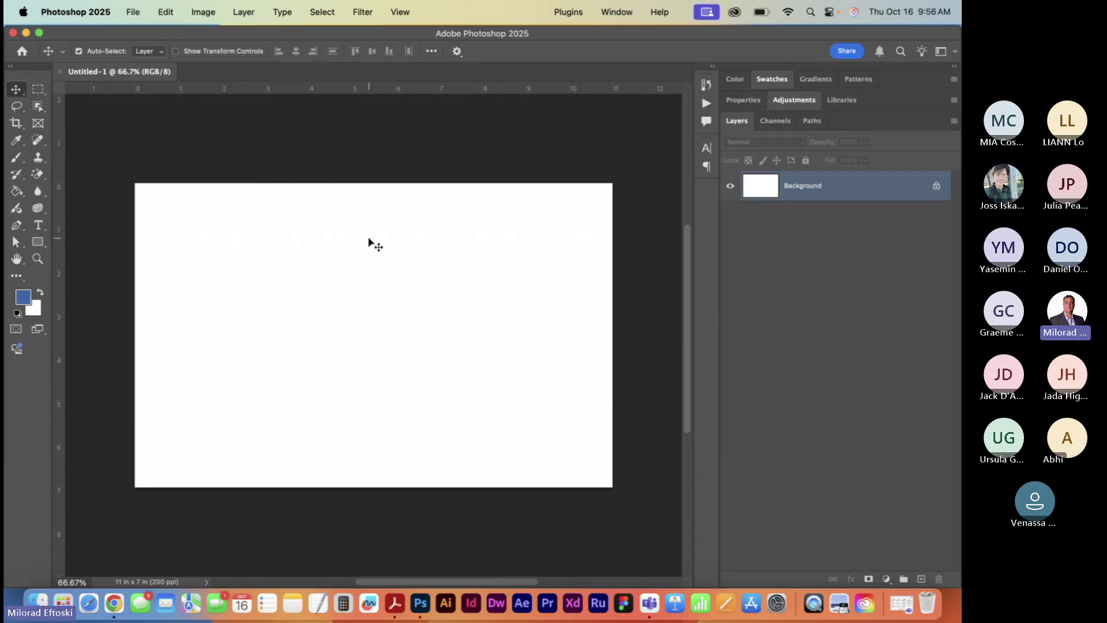
Step: Start another new document and check its width, height and measurement units, keeping inches
click(133, 11)
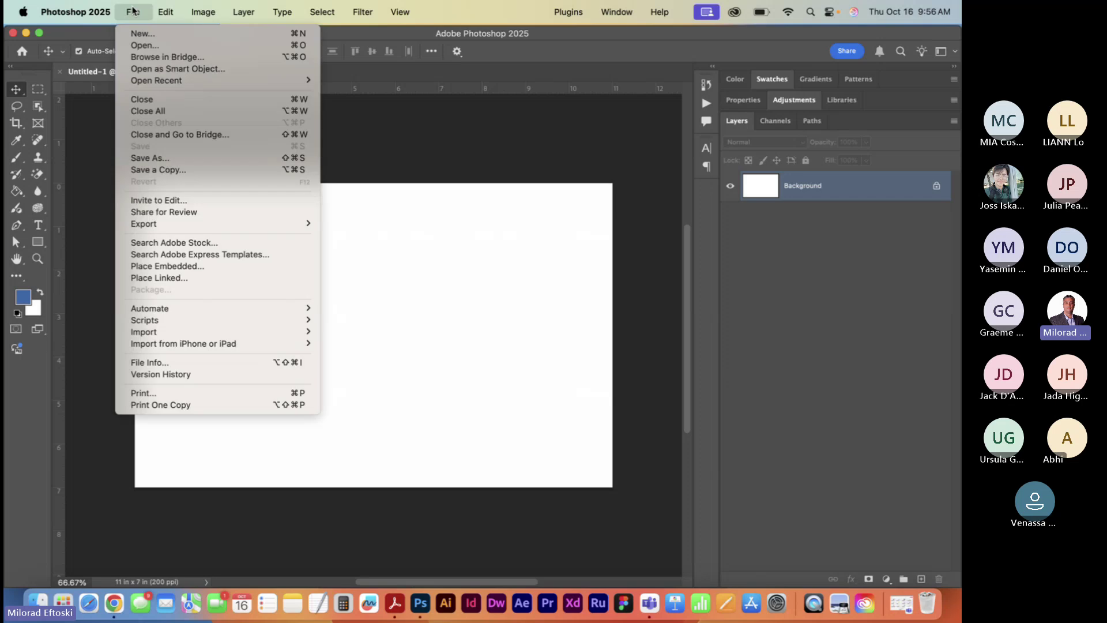
click(143, 33)
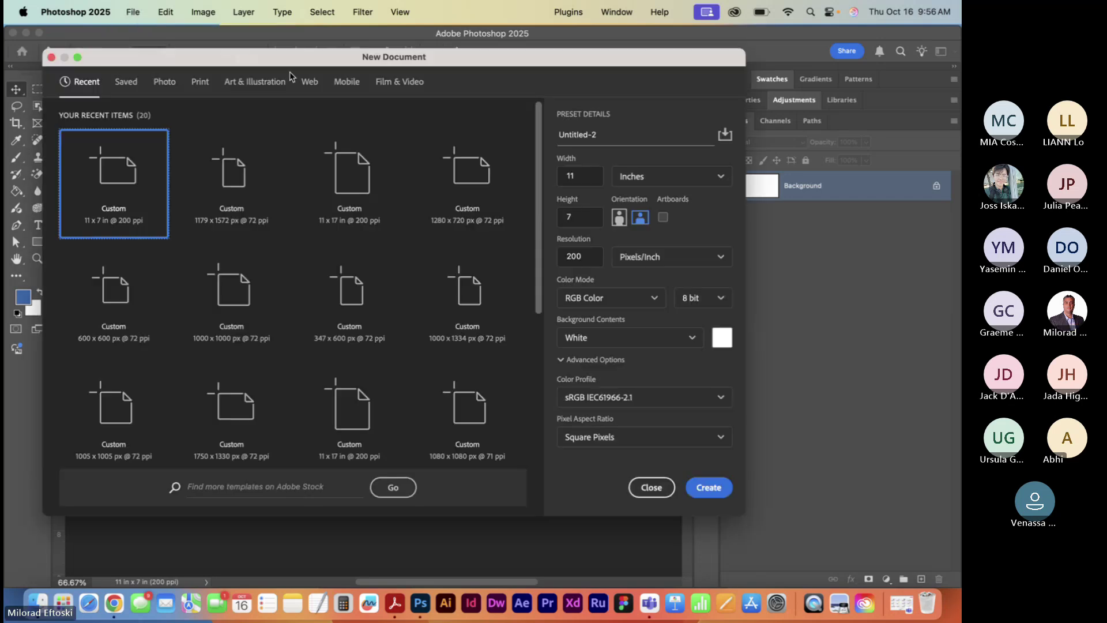
click(582, 176)
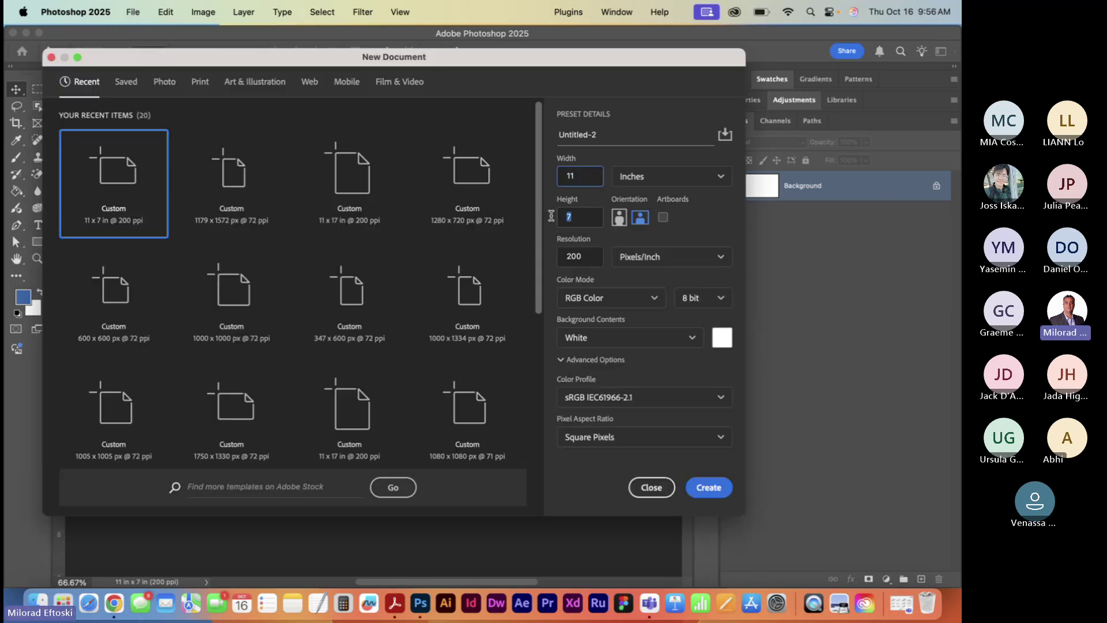
key(Tab)
click(640, 177)
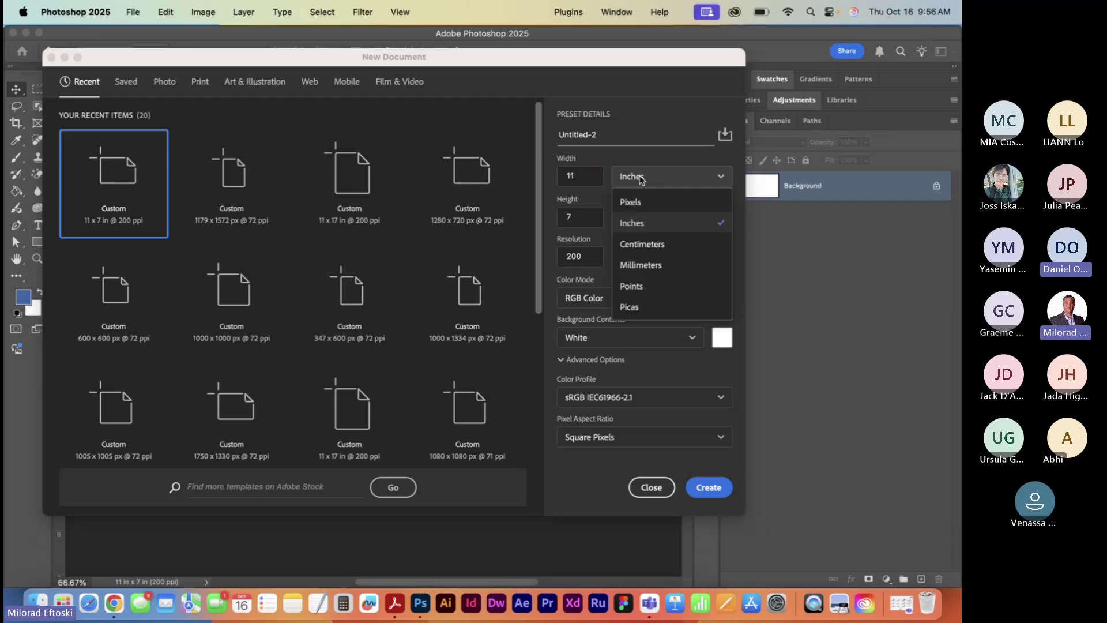
click(645, 229)
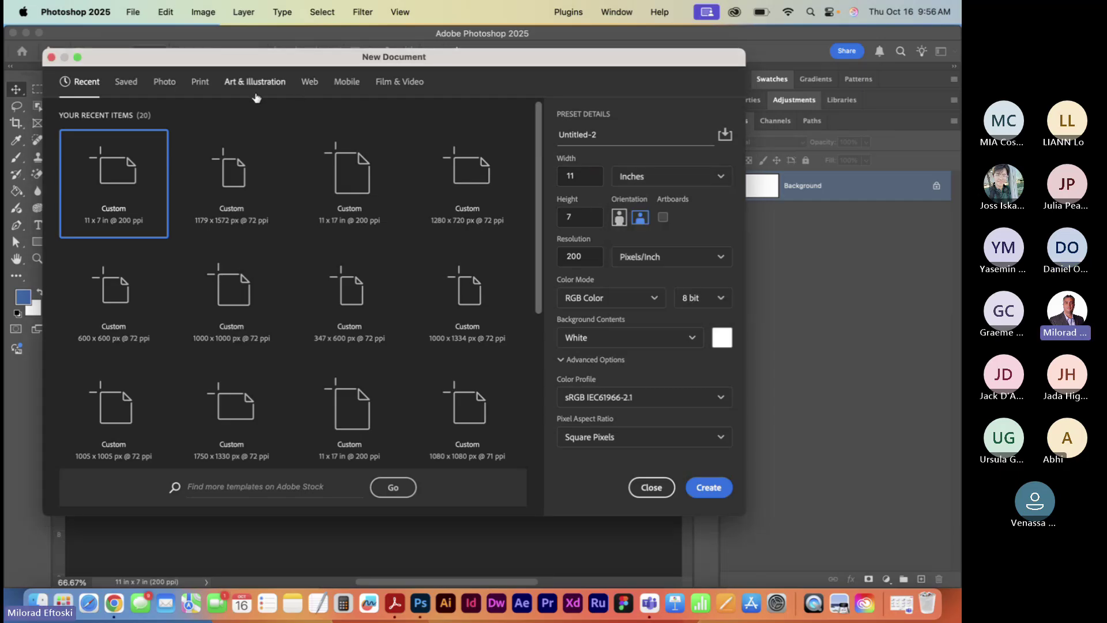
Step: Base the new document on the Letter print preset and switch it to landscape orientation
click(202, 85)
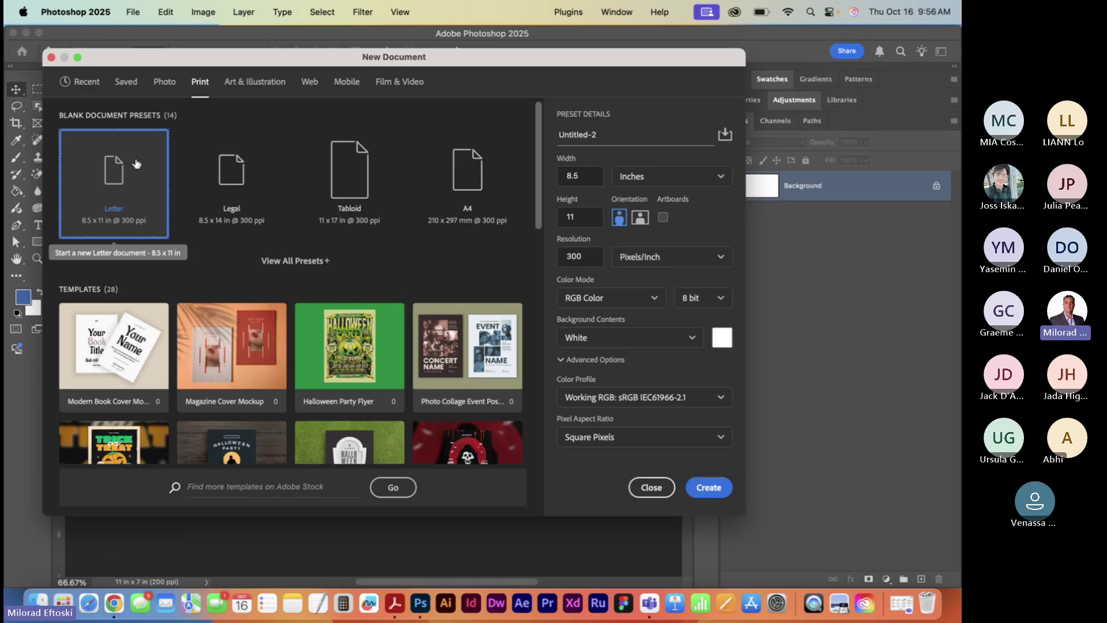
double_click(578, 176)
drag(581, 219, 562, 213)
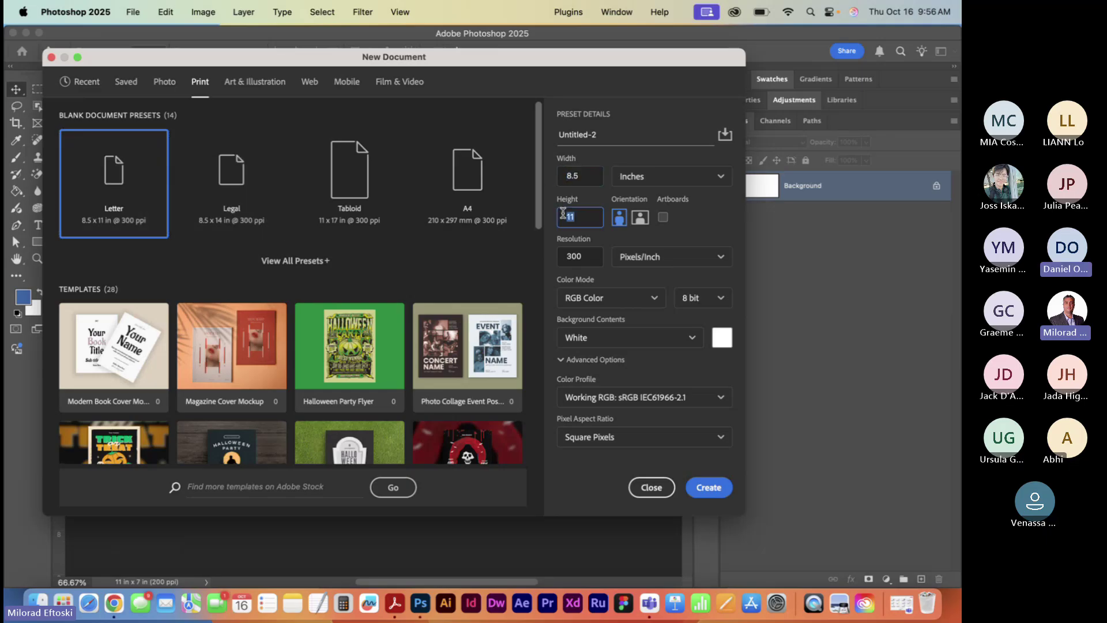
double_click(580, 176)
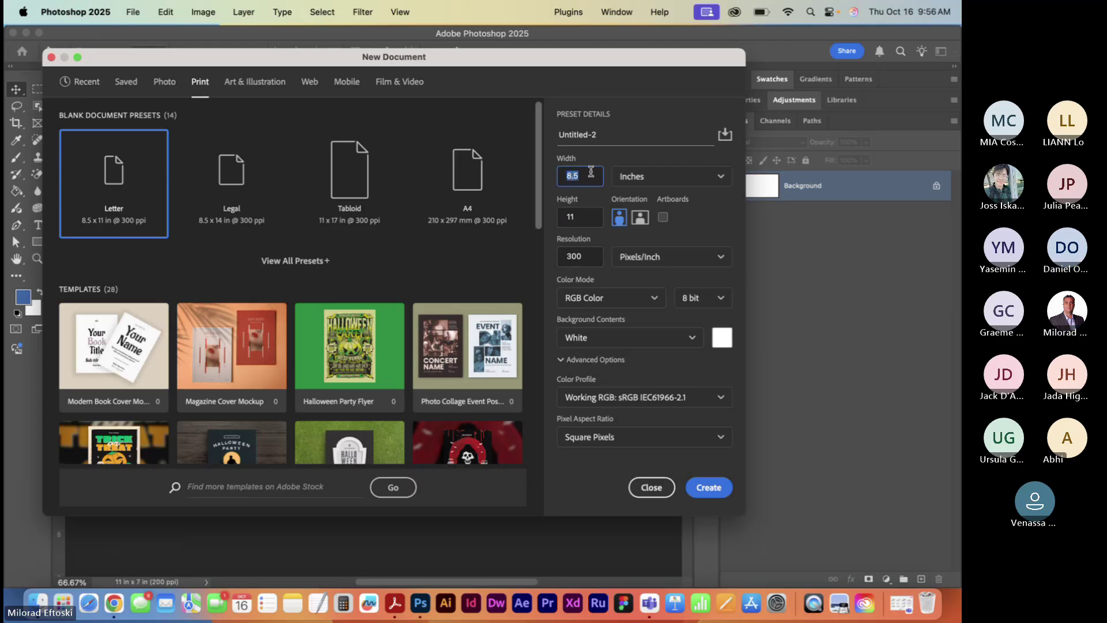
click(592, 174)
click(640, 222)
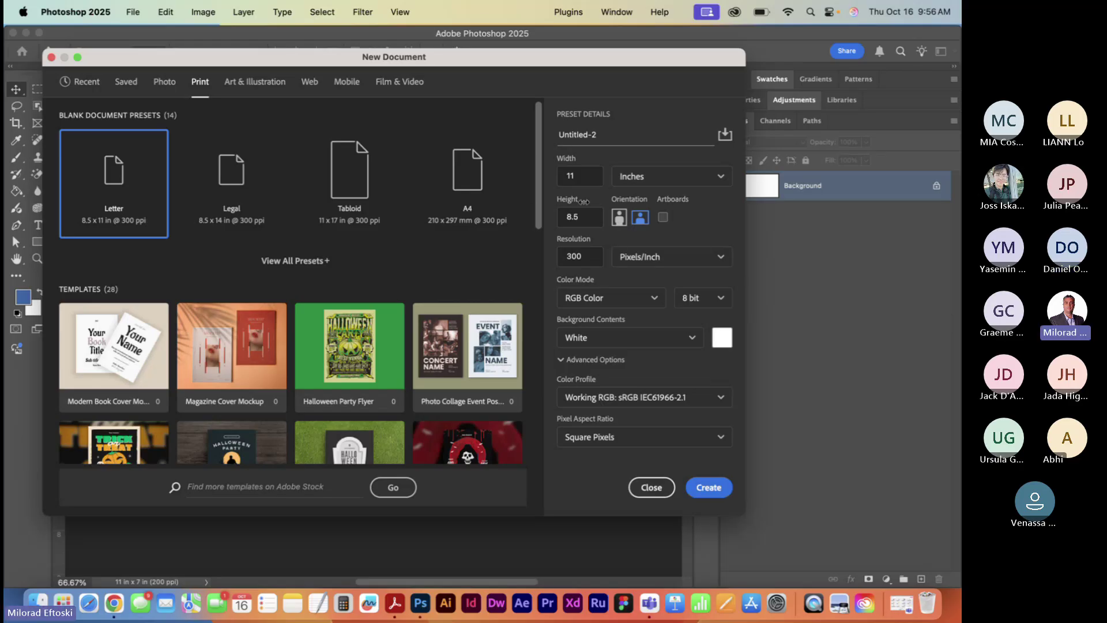
Step: Set the new document's height to 7 inches and its resolution to 200 pixels per inch
drag(586, 218, 552, 212)
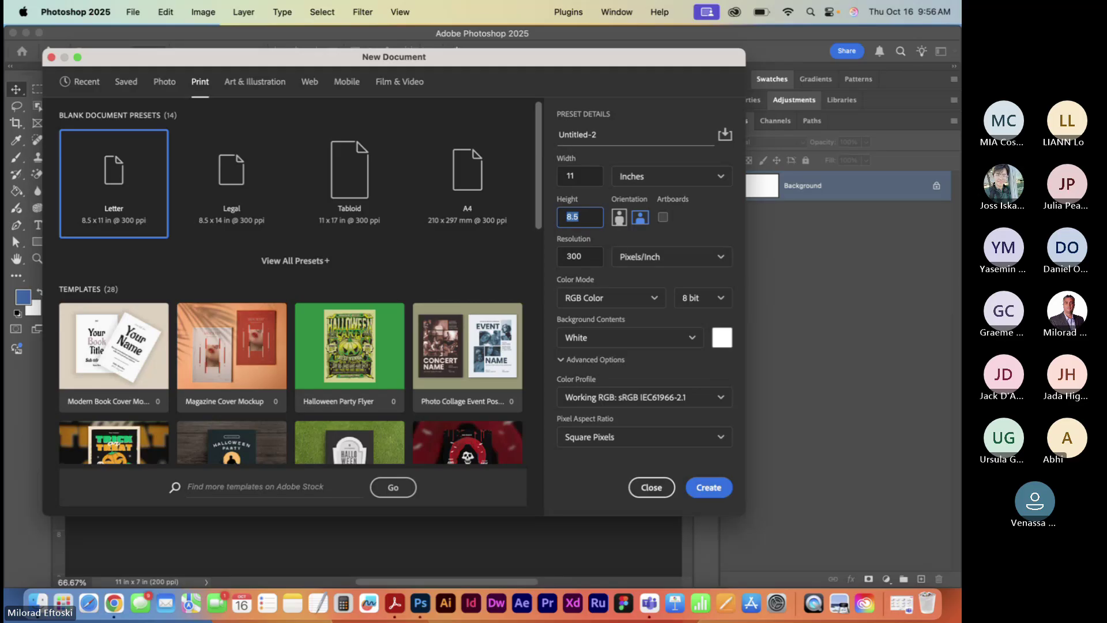
text(7)
key(shift+Tab)
click(590, 216)
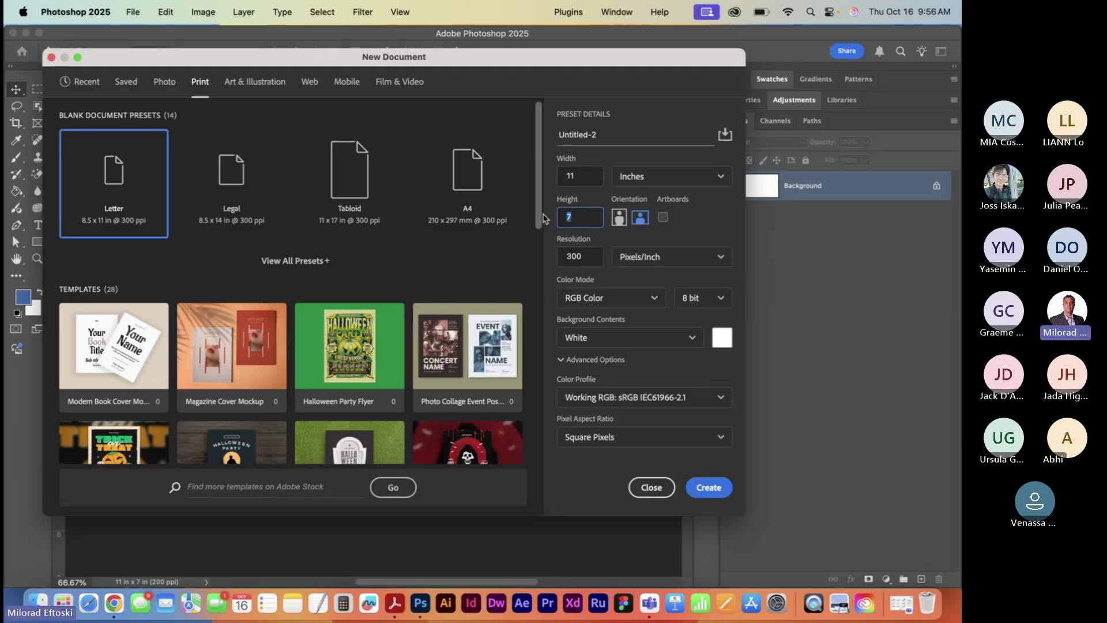
drag(586, 257, 535, 253)
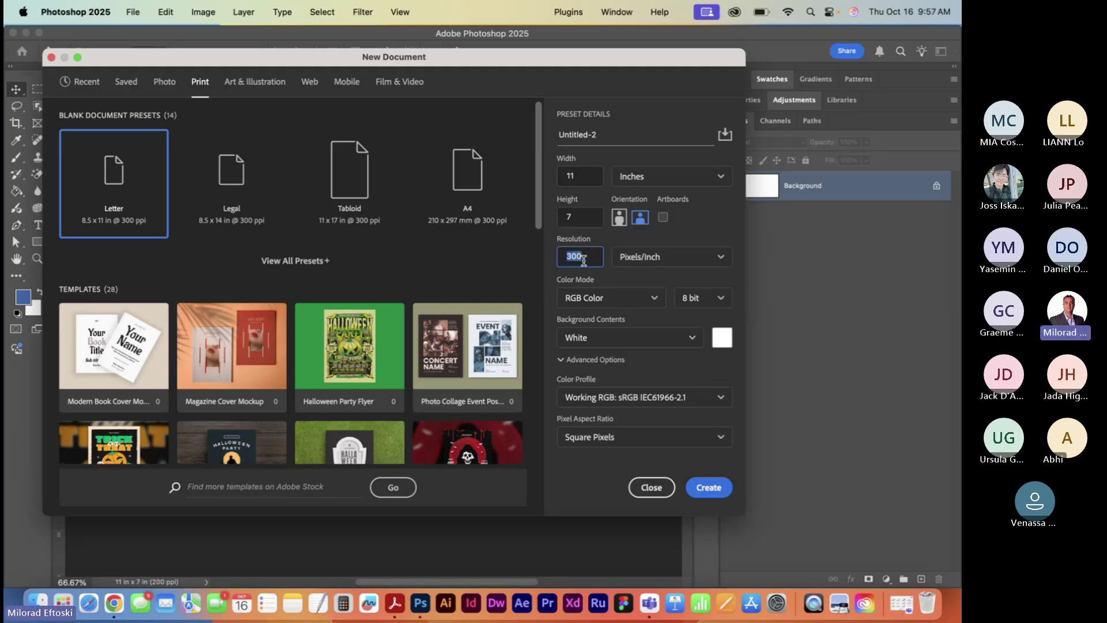
text(200)
click(589, 221)
double_click(594, 252)
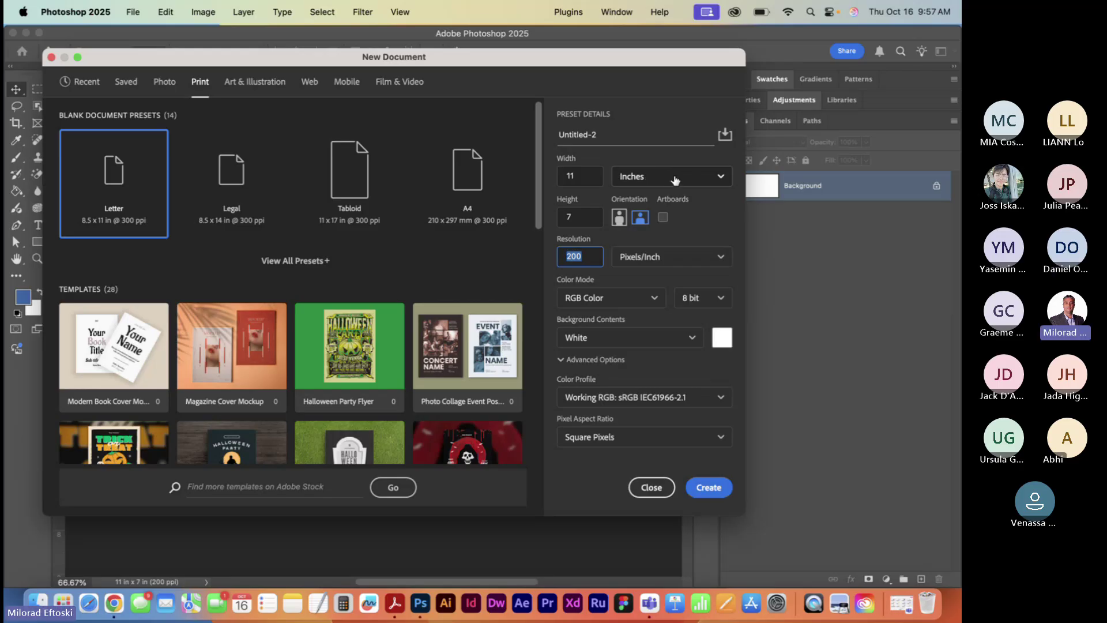
Step: Create the second blank document and close it again, keeping only the first one open
click(707, 486)
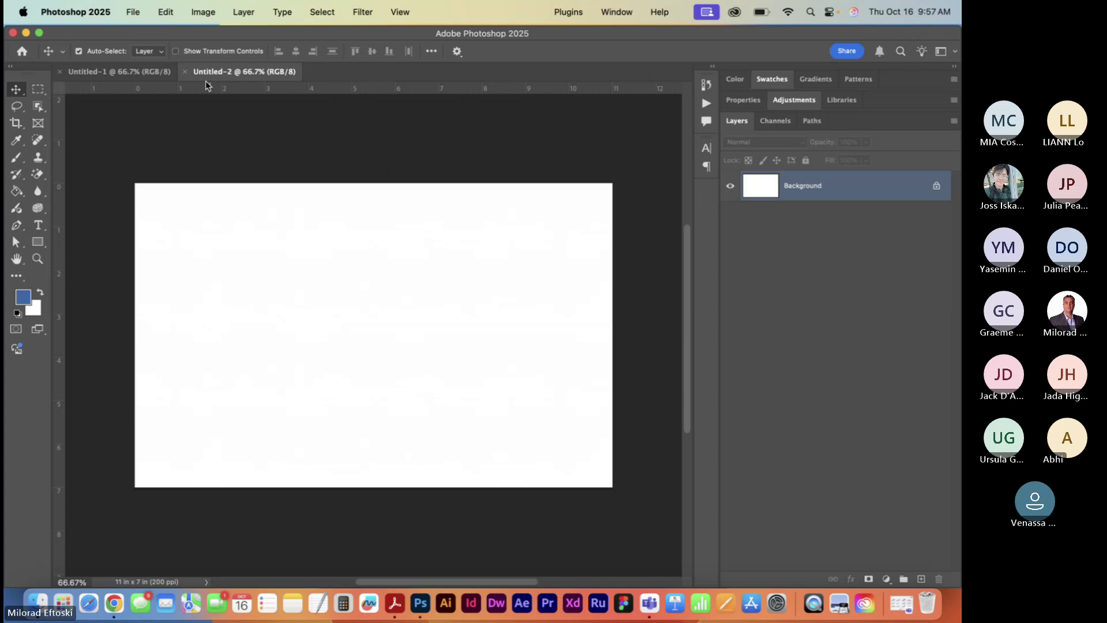
click(184, 72)
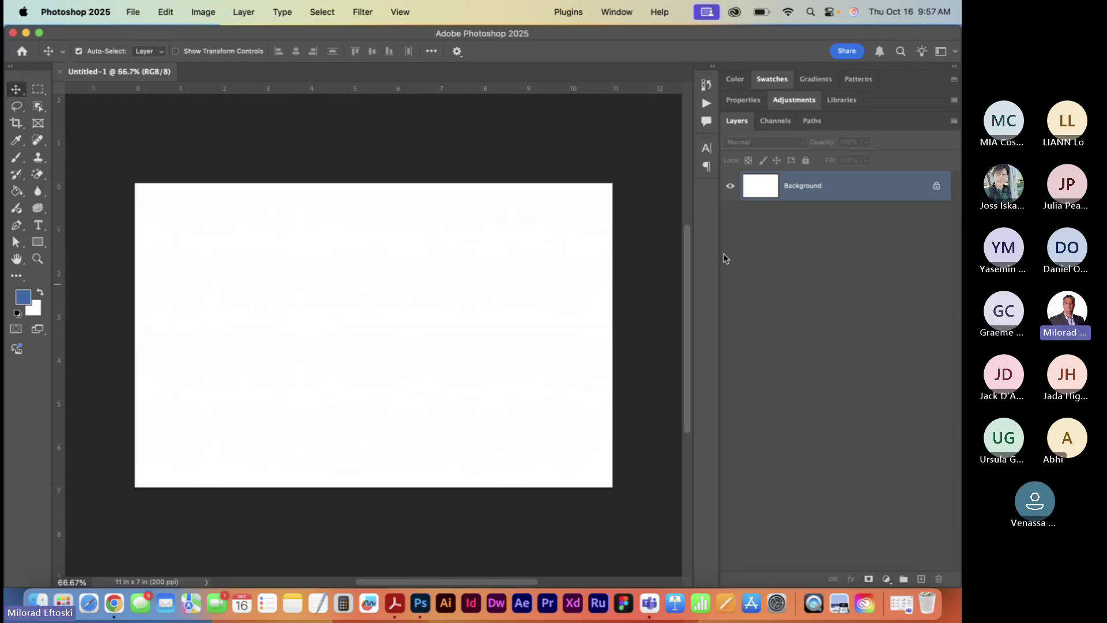
Step: View the list of available workspaces
click(617, 12)
mouse_move(627, 46)
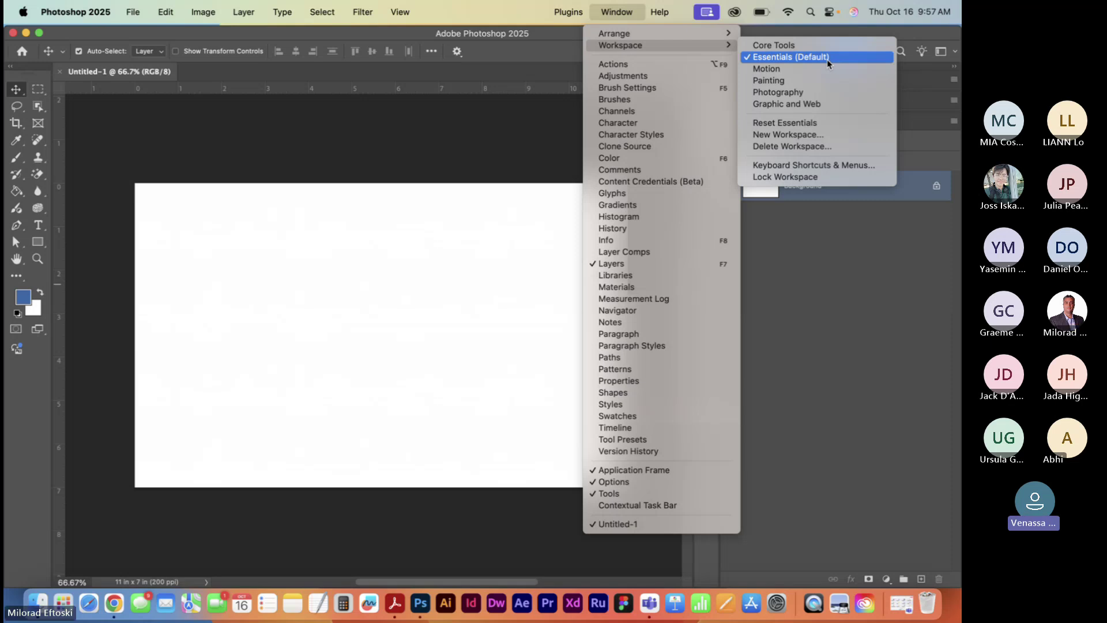
click(413, 167)
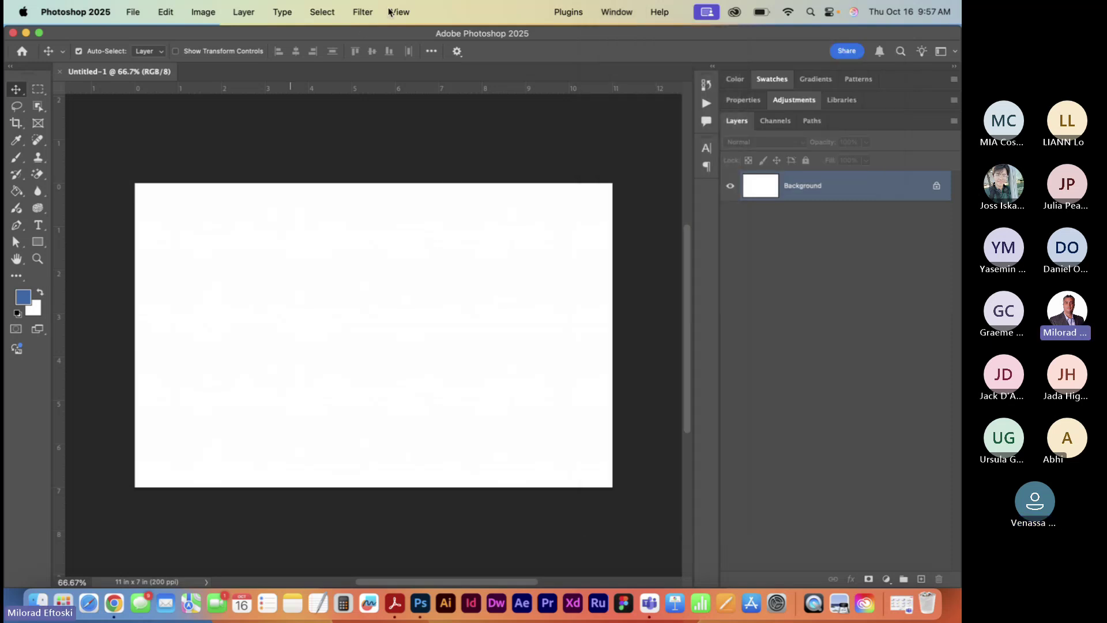
Step: Turn the application frame off and back on
click(623, 7)
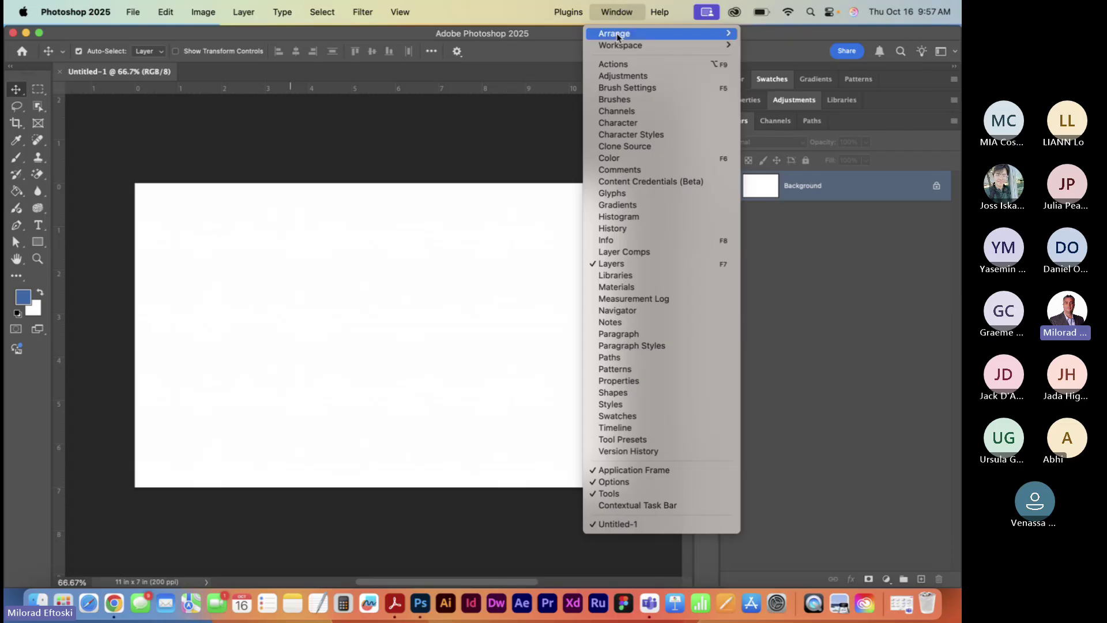
click(624, 471)
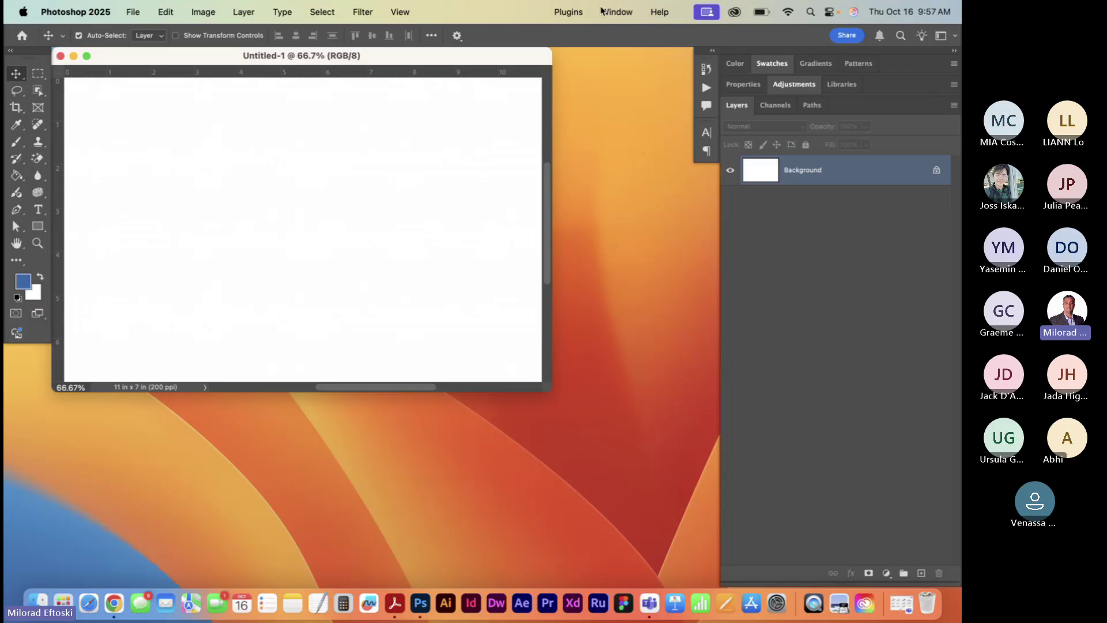
click(618, 11)
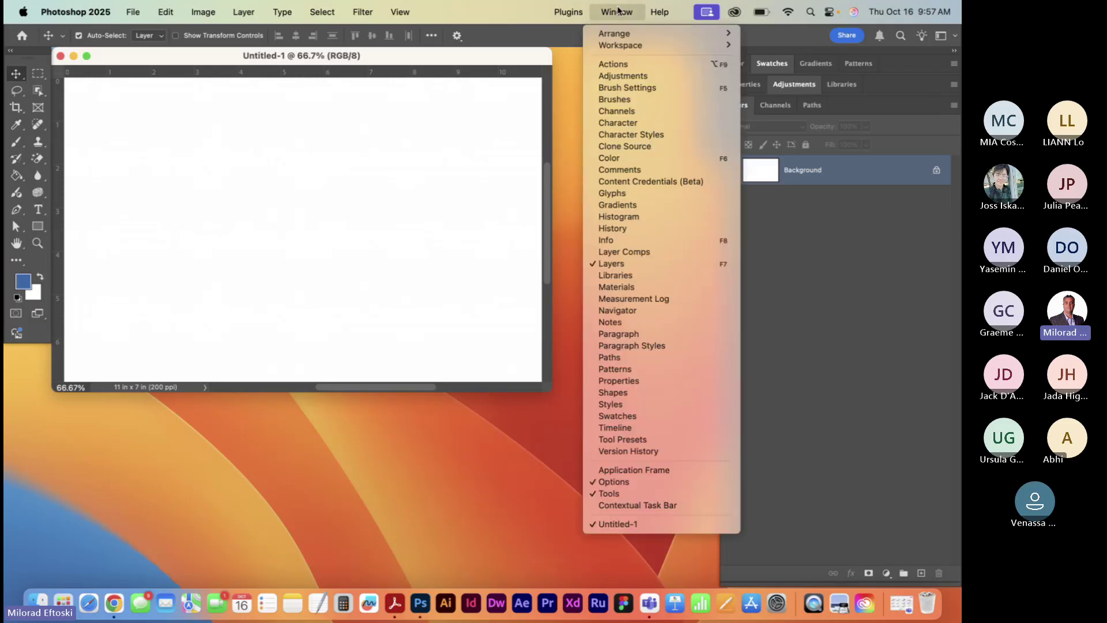
click(650, 471)
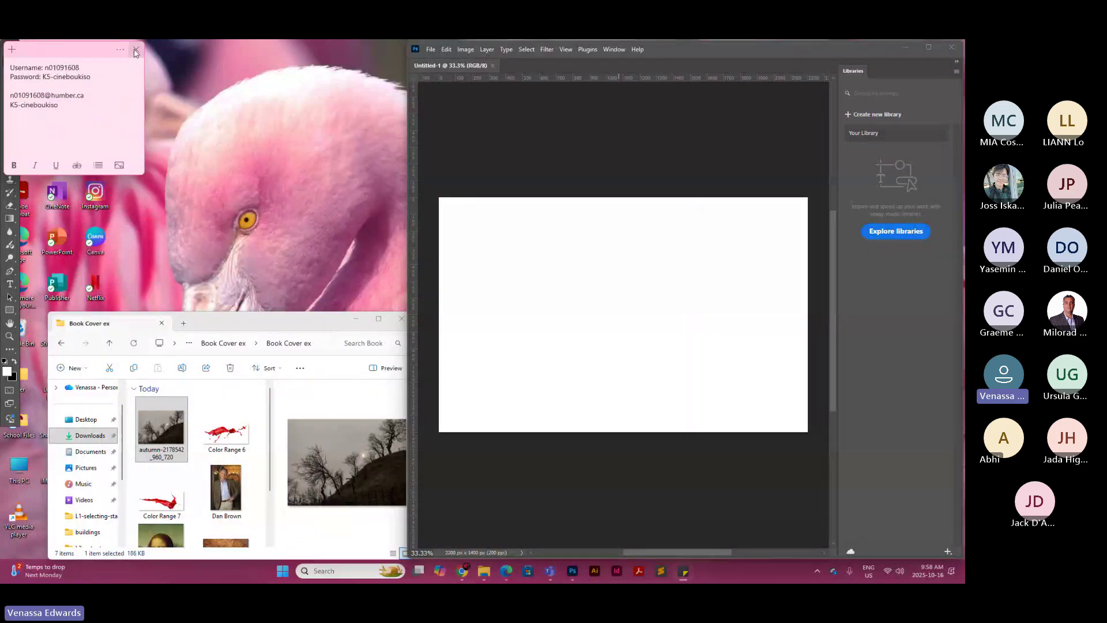
Step: Close the sticky note and maximize the Photoshop window, with the document floating in its own window
click(136, 49)
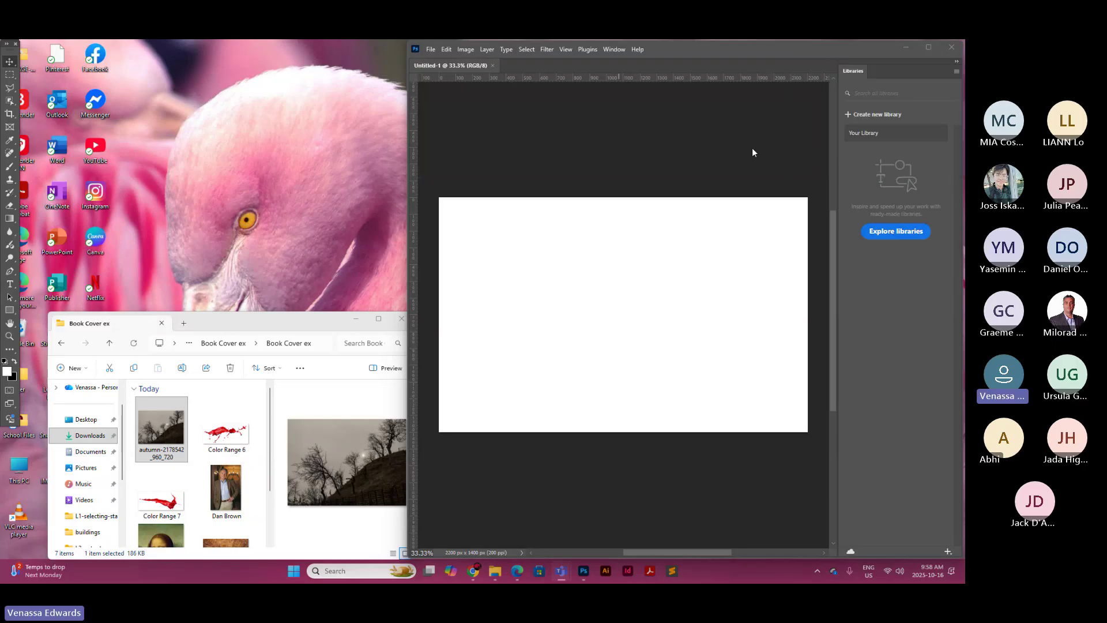
click(929, 49)
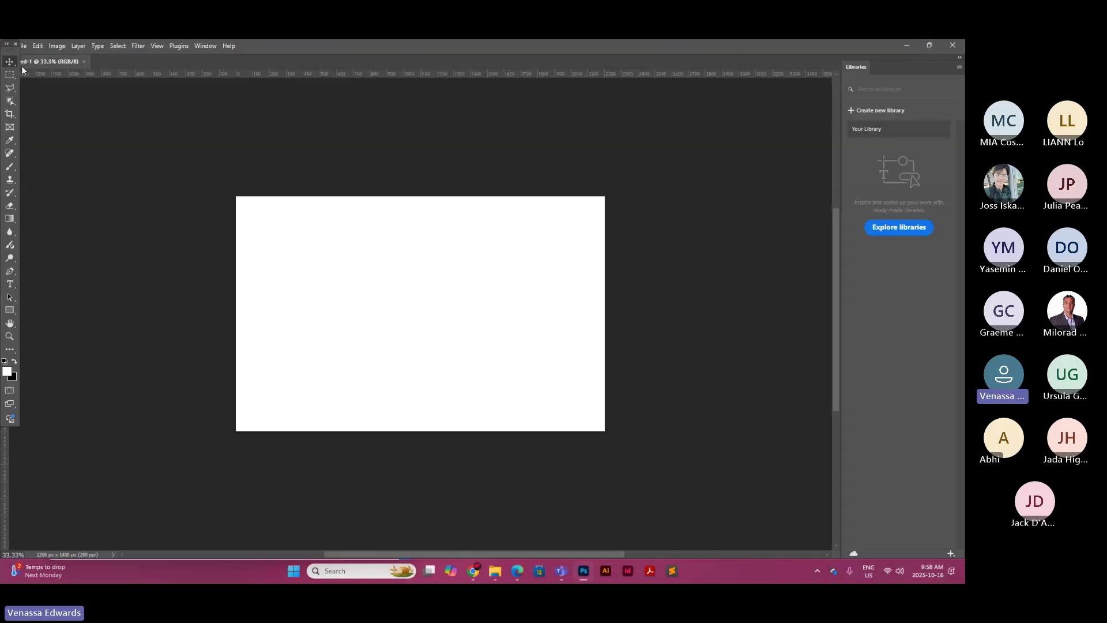
drag(24, 62, 130, 72)
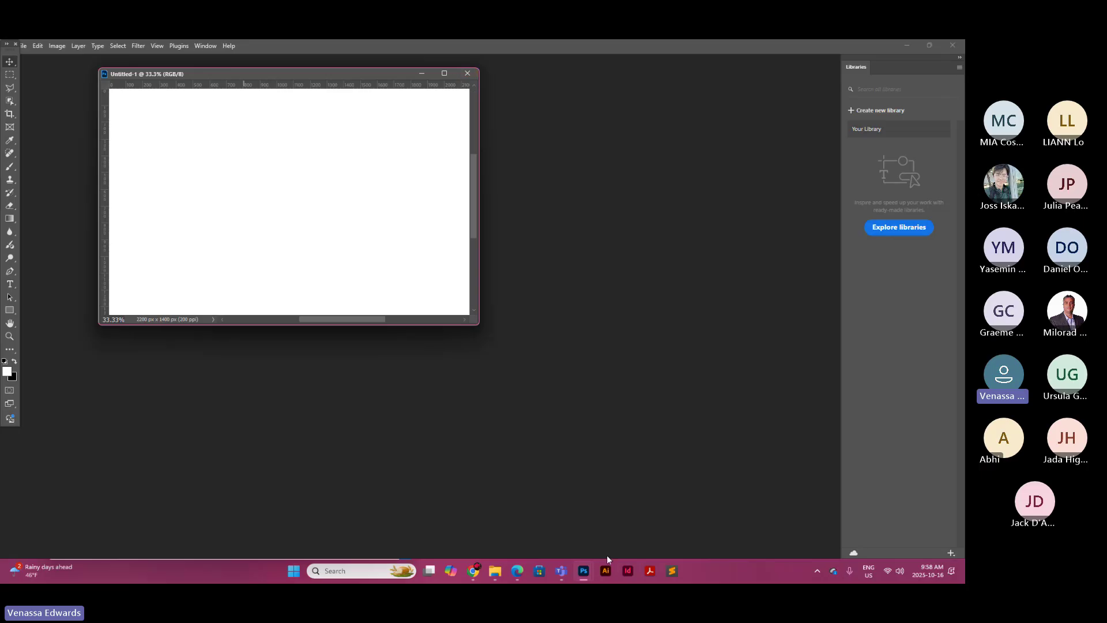
Step: Close Photoshop with its open document, minimize the file browser and relaunch Photoshop
mouse_move(583, 571)
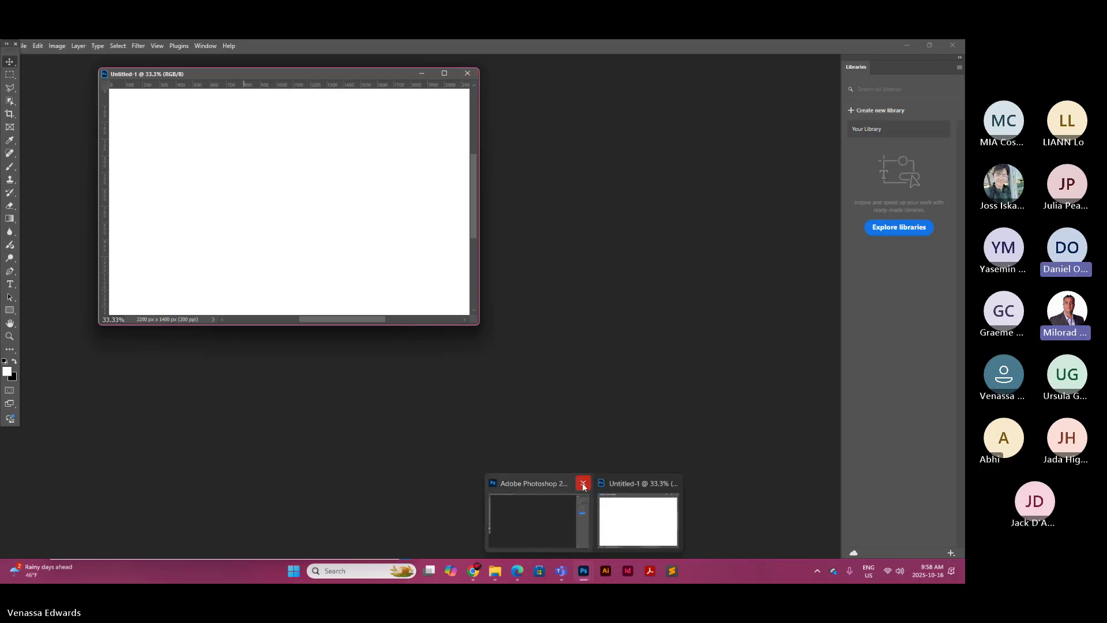
click(583, 485)
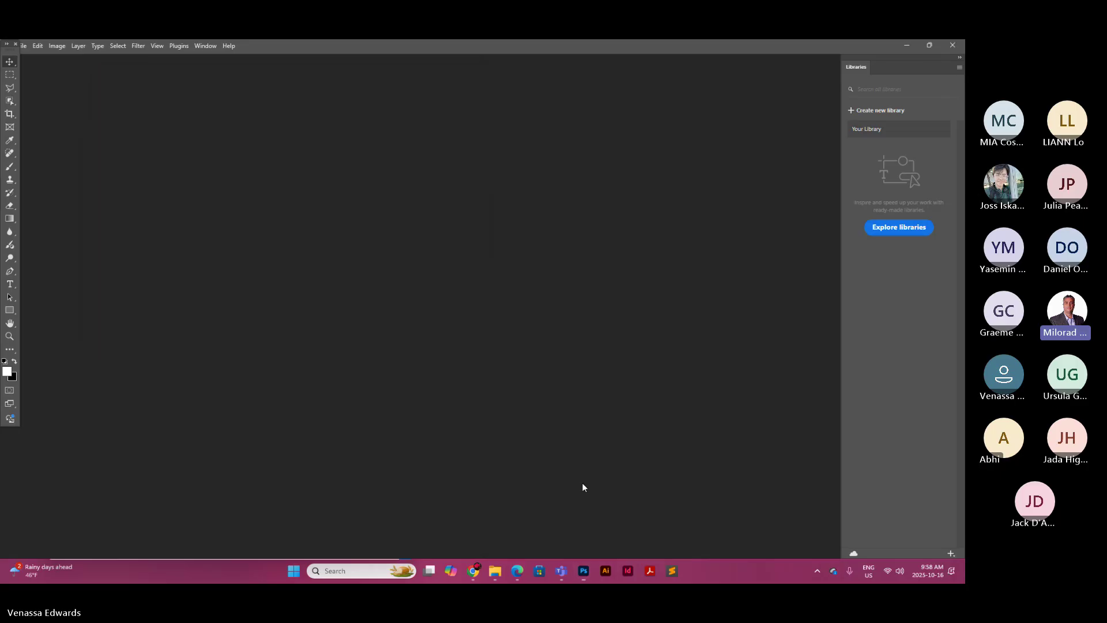
click(907, 45)
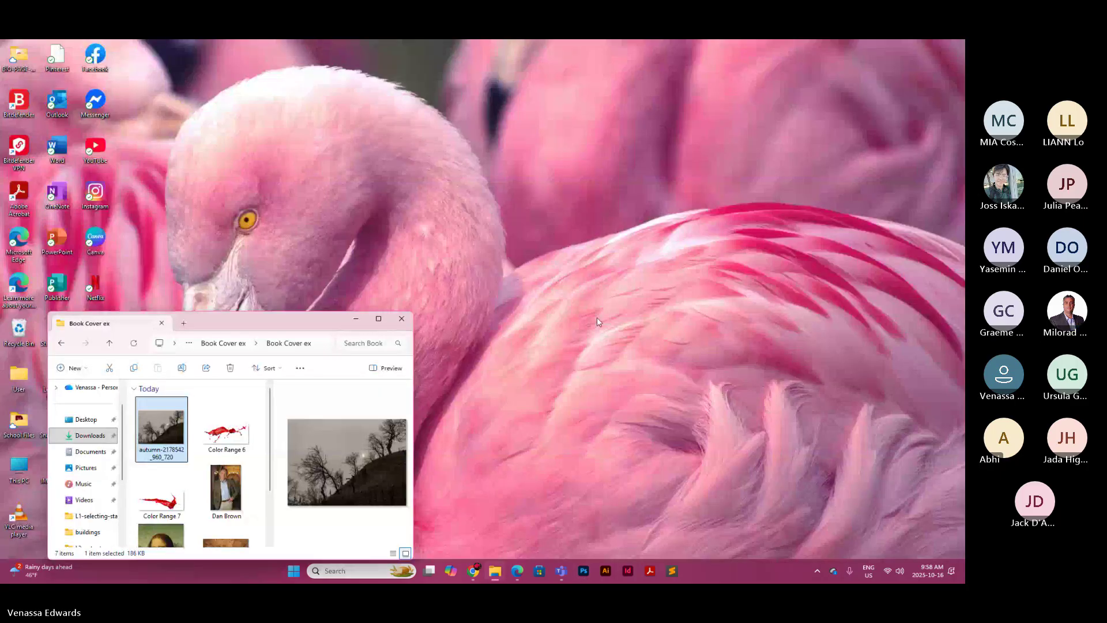
click(354, 319)
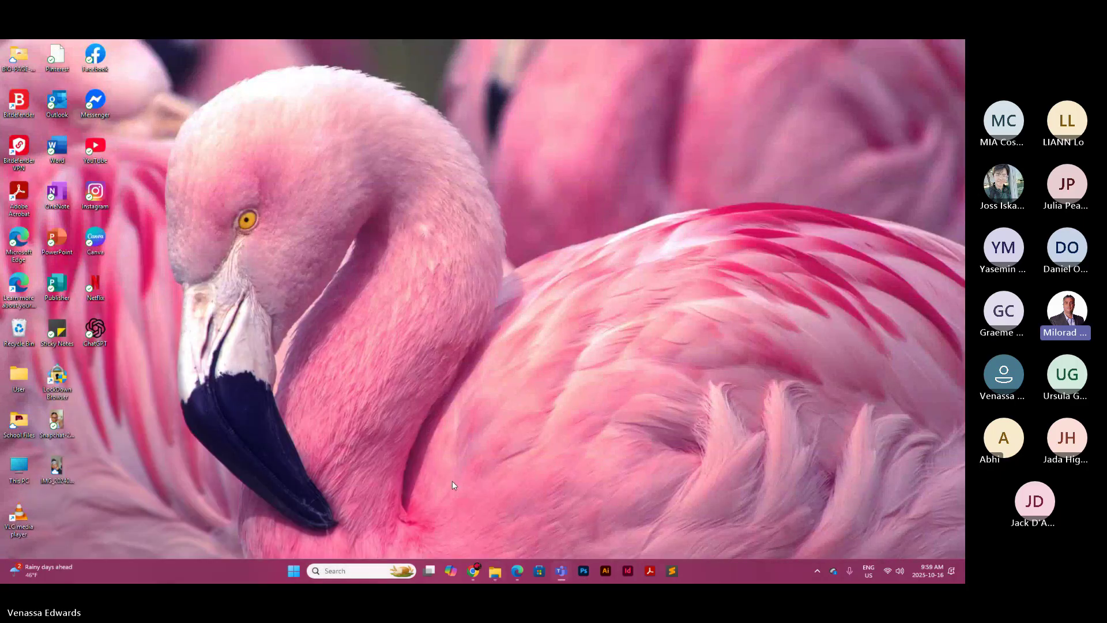
mouse_move(522, 580)
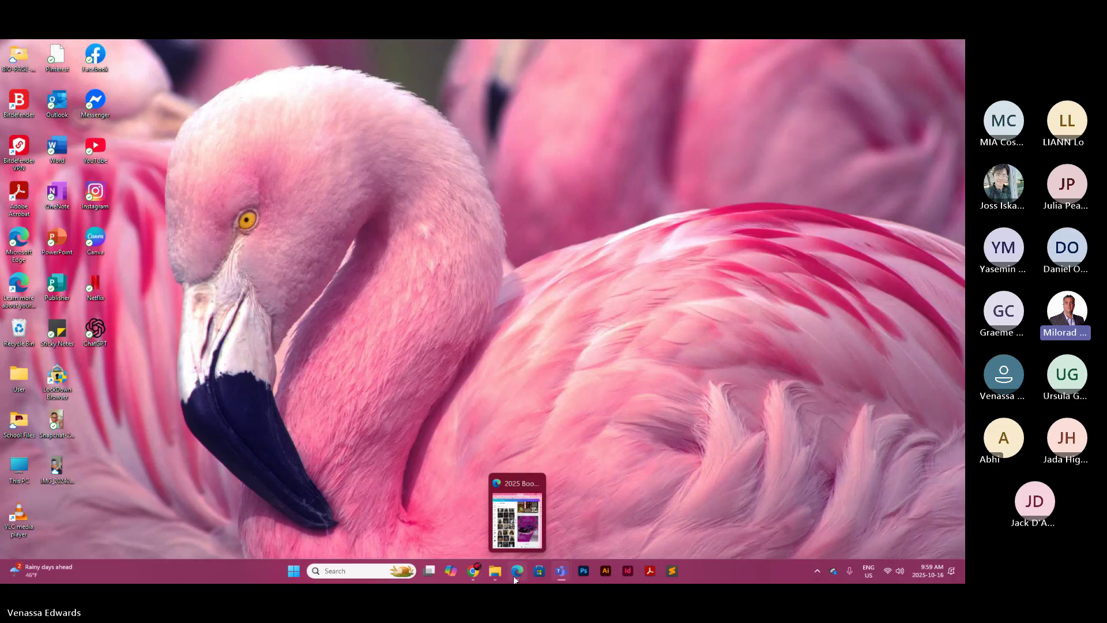
click(583, 572)
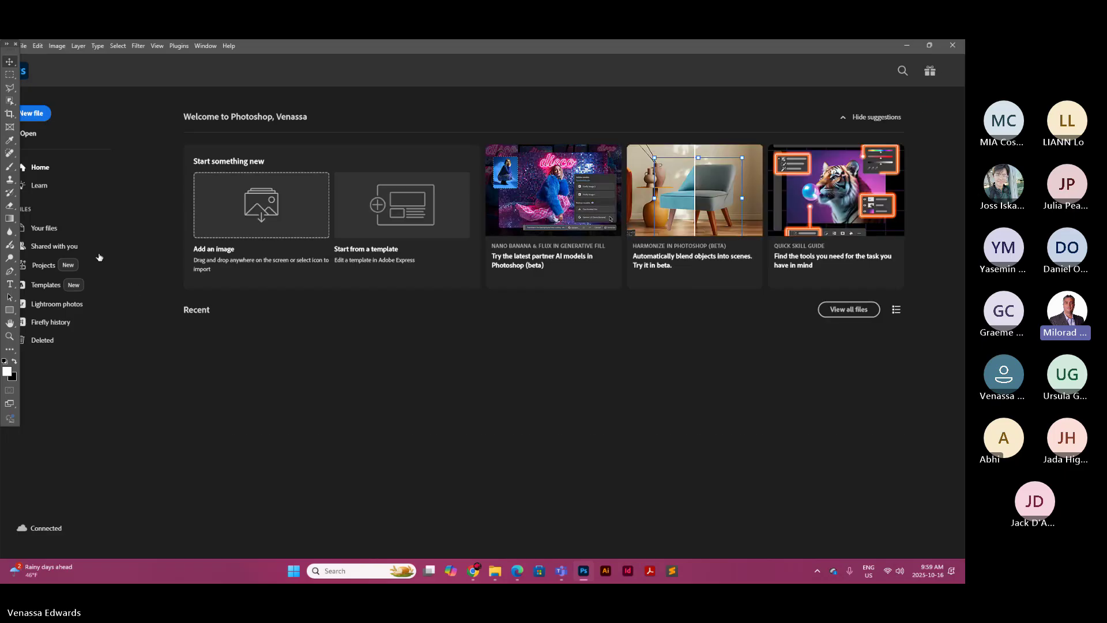
Step: Reset the Essentials workspace and arrange the toolbar in two columns
click(8, 46)
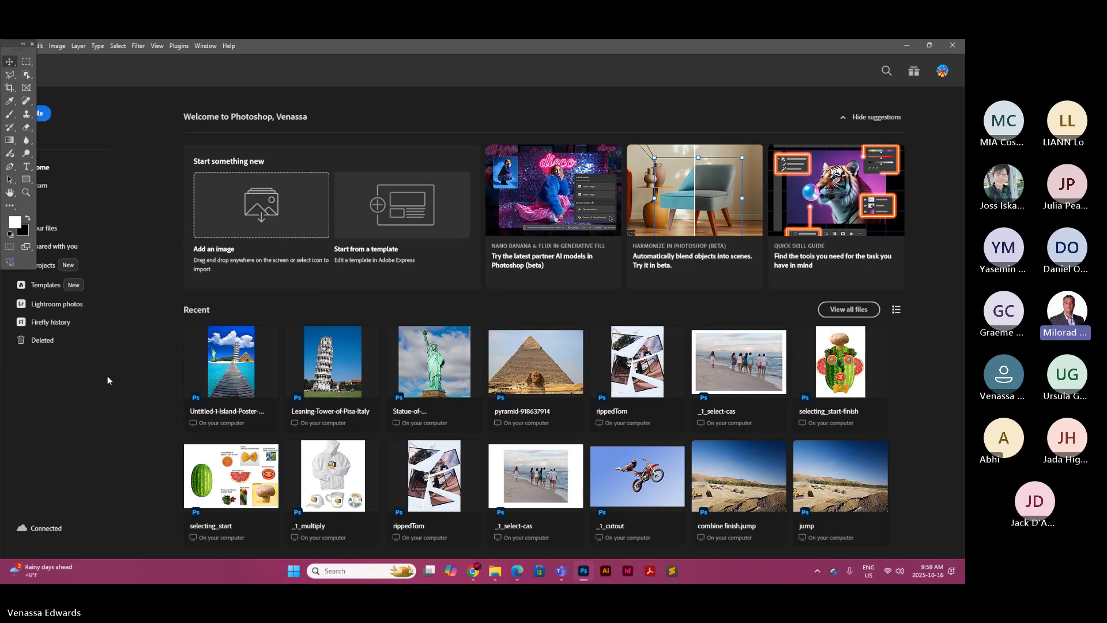
click(203, 46)
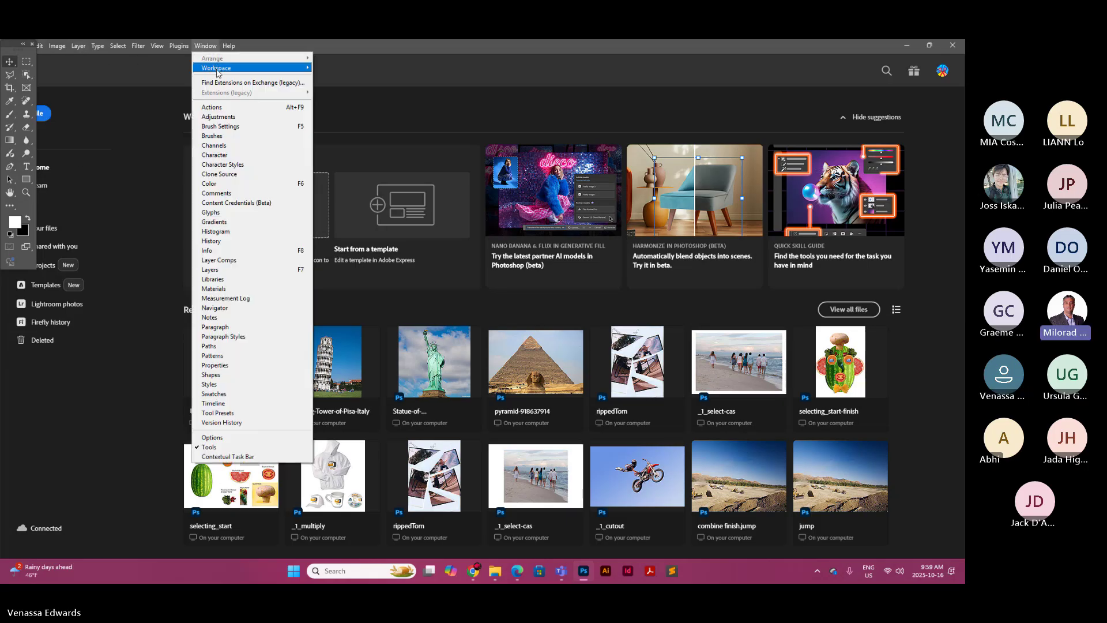
mouse_move(217, 72)
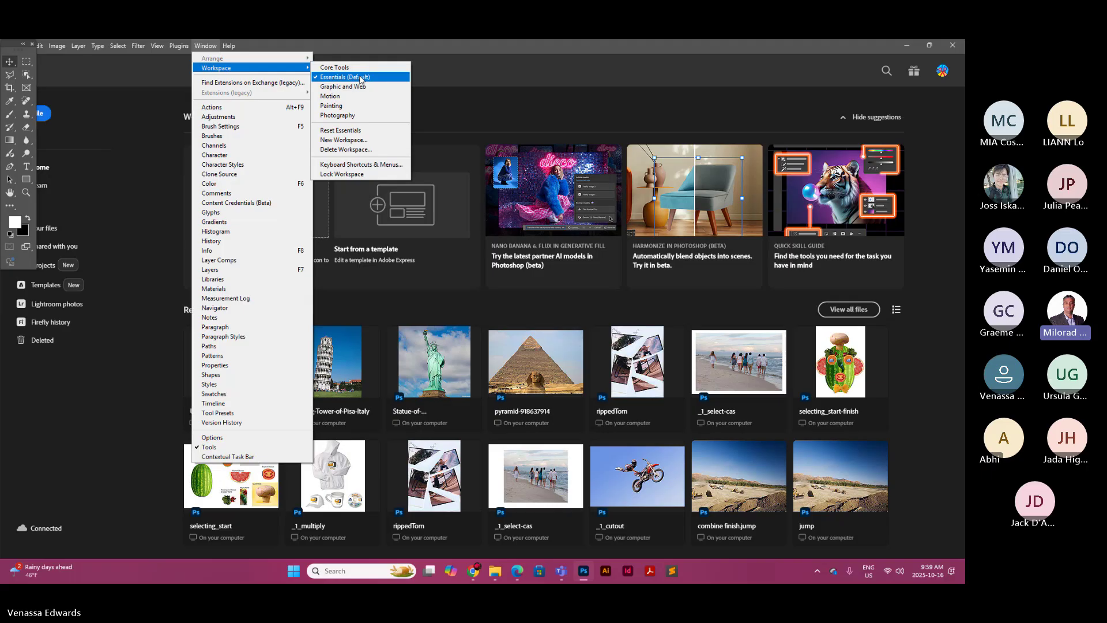
click(344, 132)
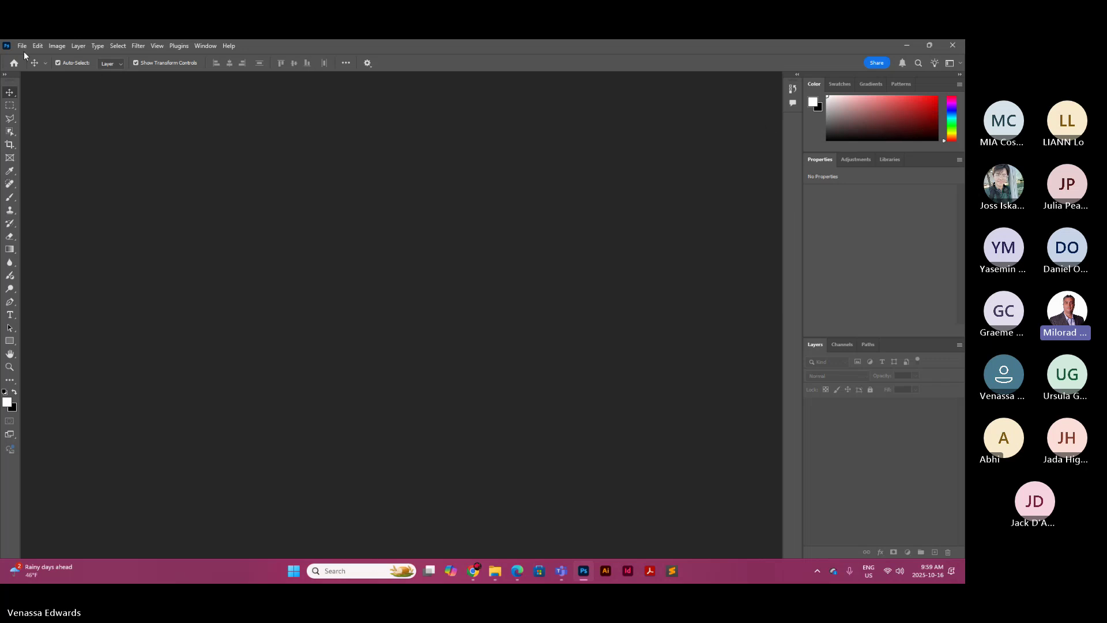
click(6, 74)
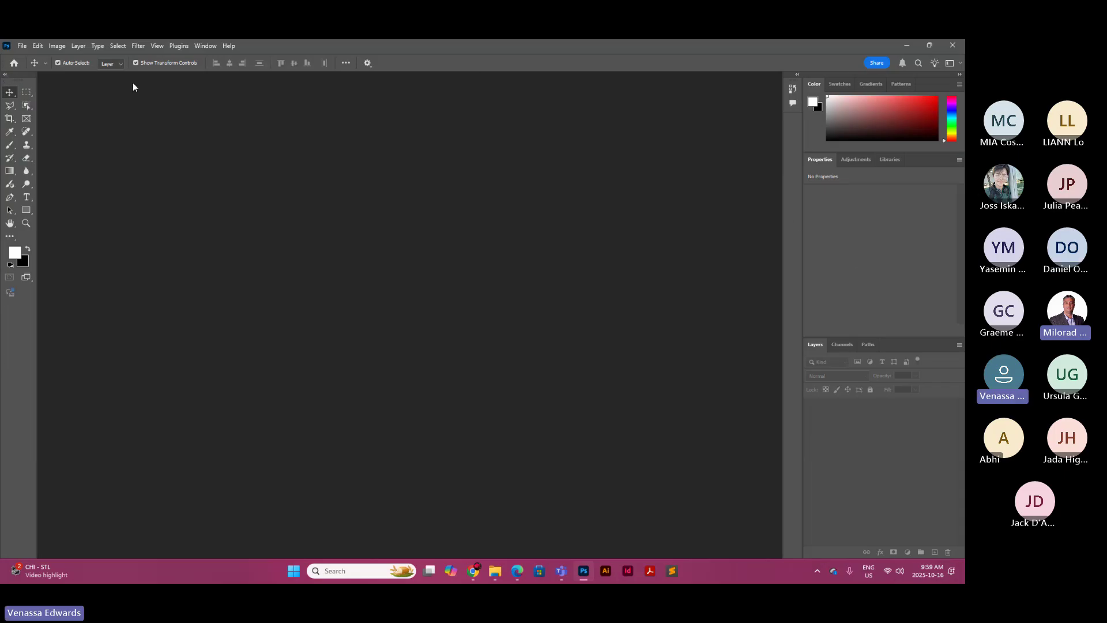
Step: Create a new 11 by 7 inch landscape document at 200 pixels per inch in RGB Color with a white background
click(22, 46)
click(28, 57)
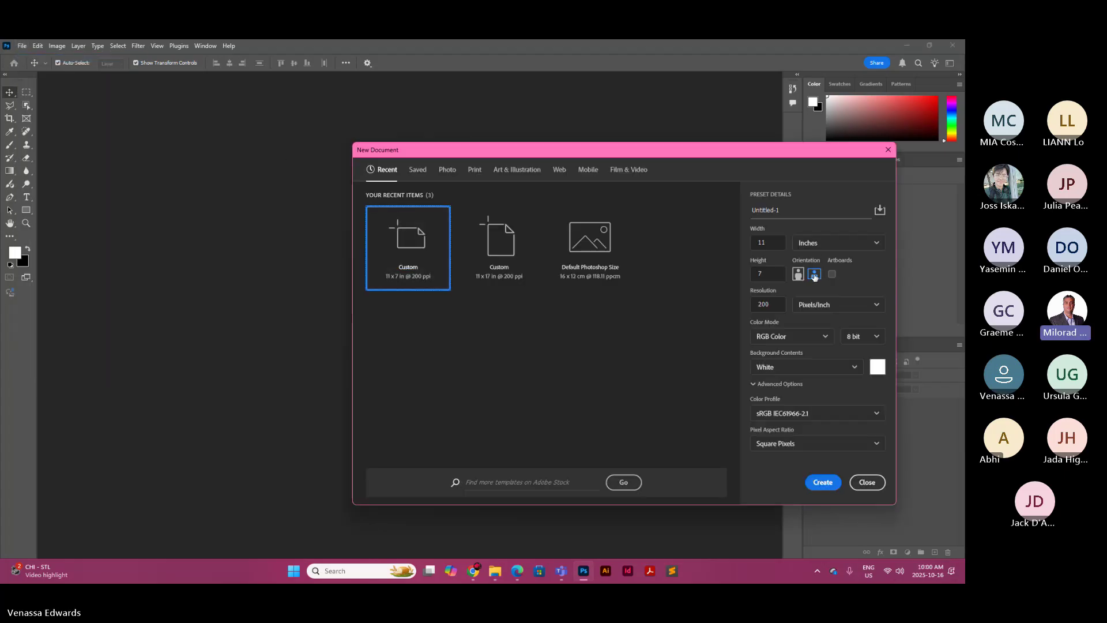
click(821, 482)
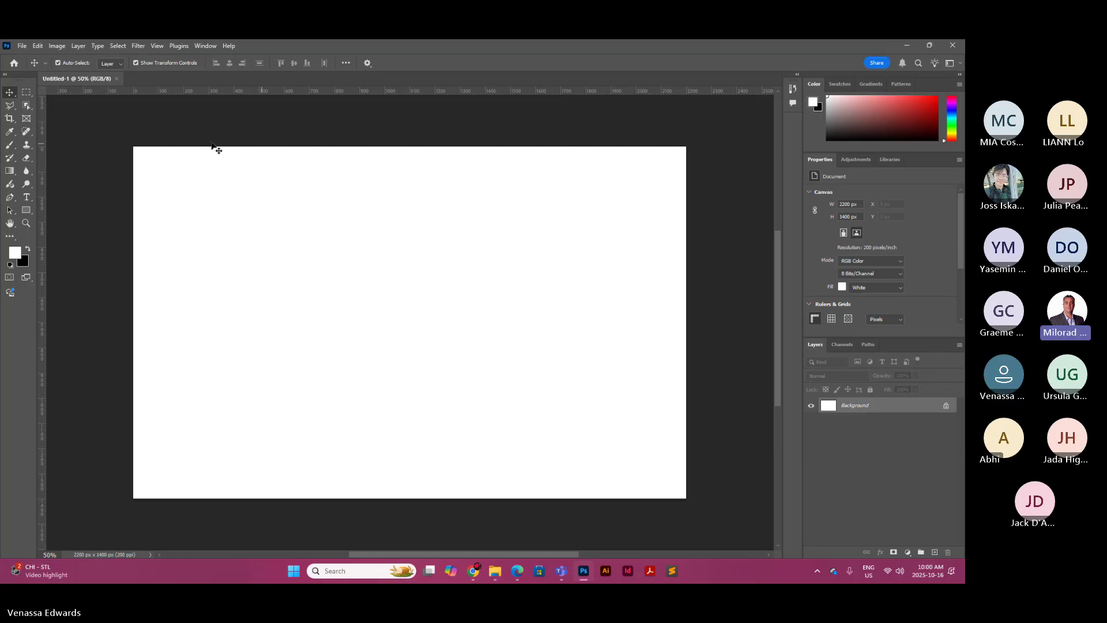
Step: Set the ruler units of the new document to inches
right_click(120, 91)
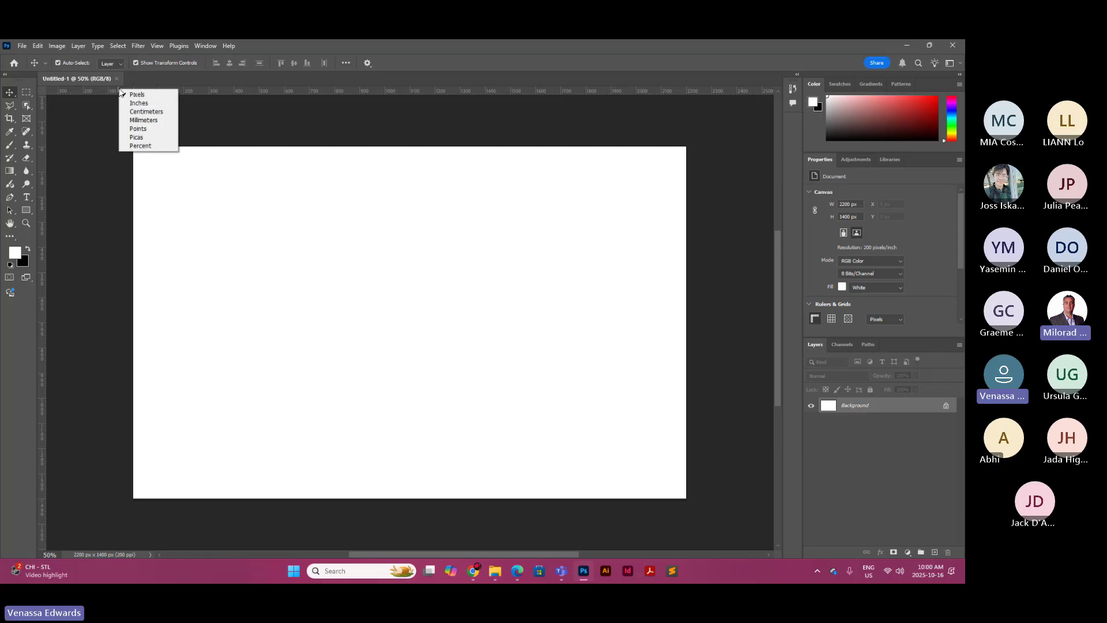
click(139, 104)
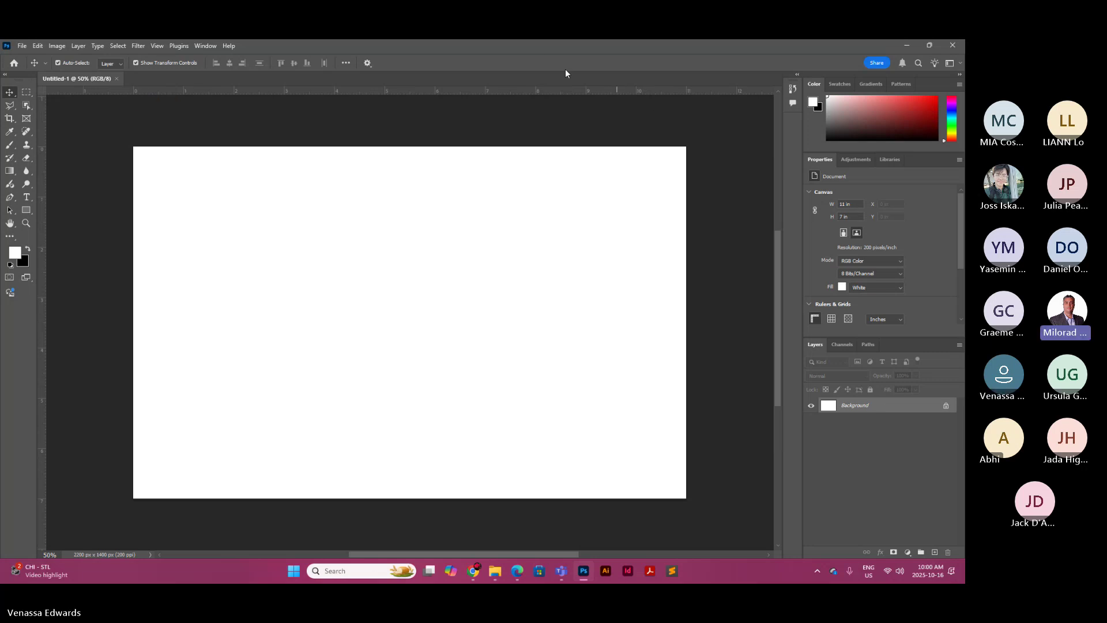
click(530, 57)
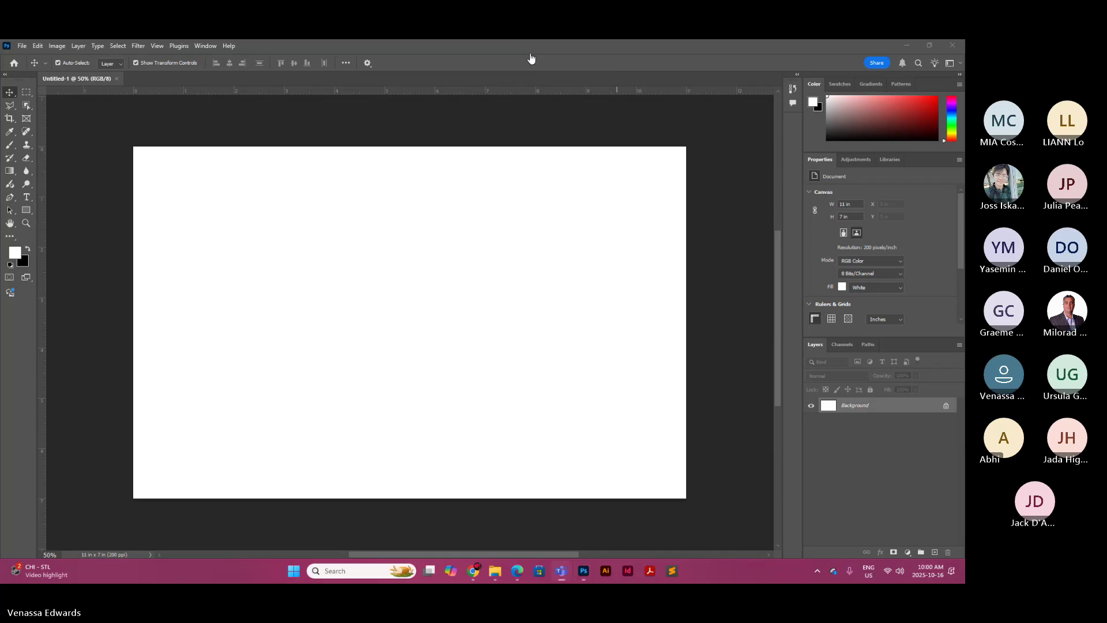